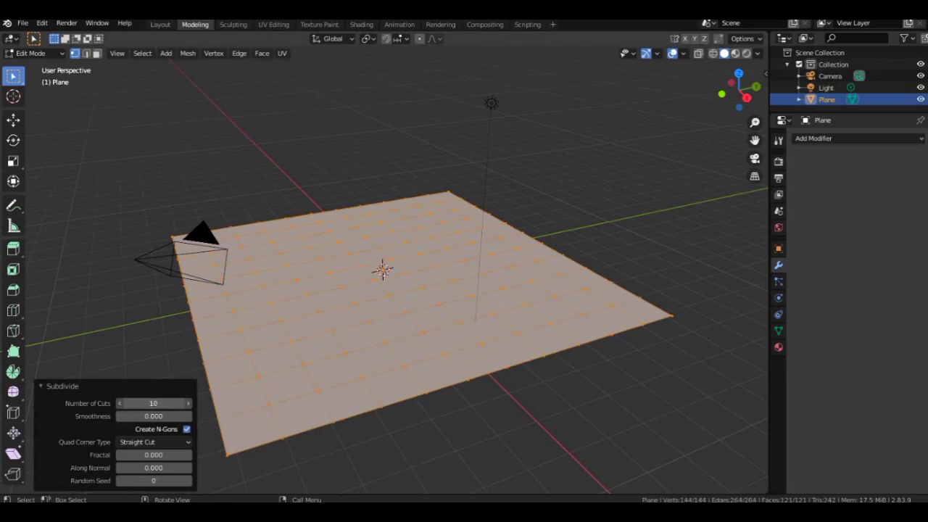
Step: Subdivide the plane with 40 cuts and deselect all of its vertices
{"action": "left_click", "coordinate": [154, 403]}
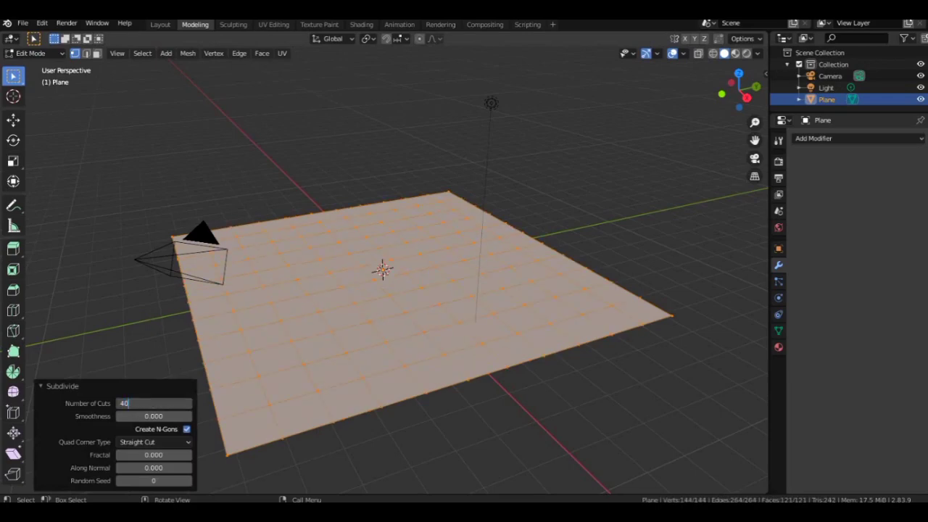
{"action": "key", "text": "Return"}
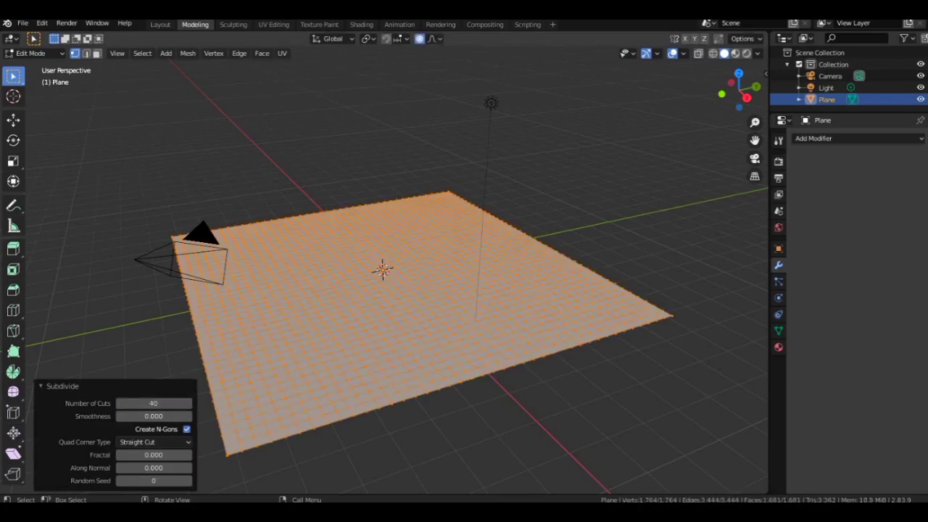
{"action": "key", "text": "alt+a"}
Step: Raise a few vertices near the plane's centre into a hill, using smooth proportional editing with a size of about 5.56
{"action": "left_click_drag", "start_coordinate": [427, 283], "coordinate": [433, 294]}
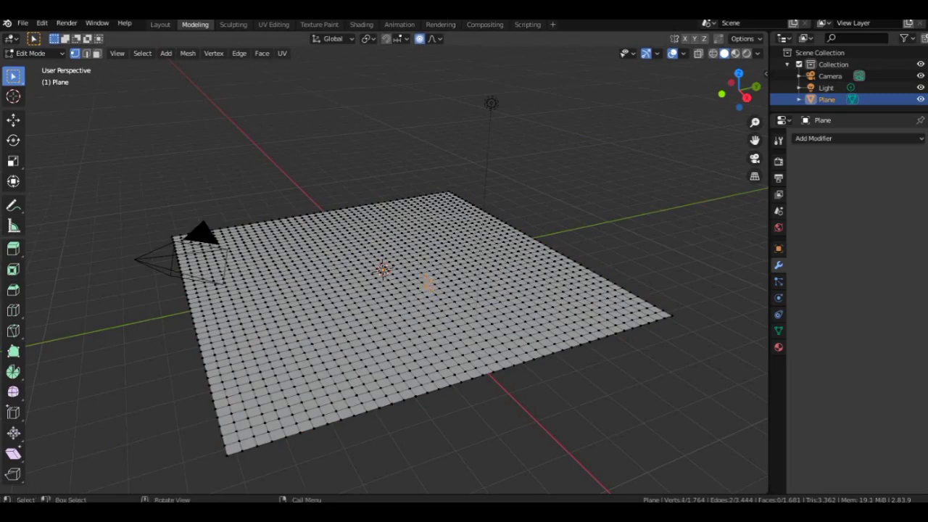
{"action": "key", "text": "g"}
{"action": "scroll", "coordinate": [435, 283], "scroll_direction": "down", "scroll_amount": 16}
{"action": "scroll", "coordinate": [447, 284], "scroll_direction": "down", "scroll_amount": 2}
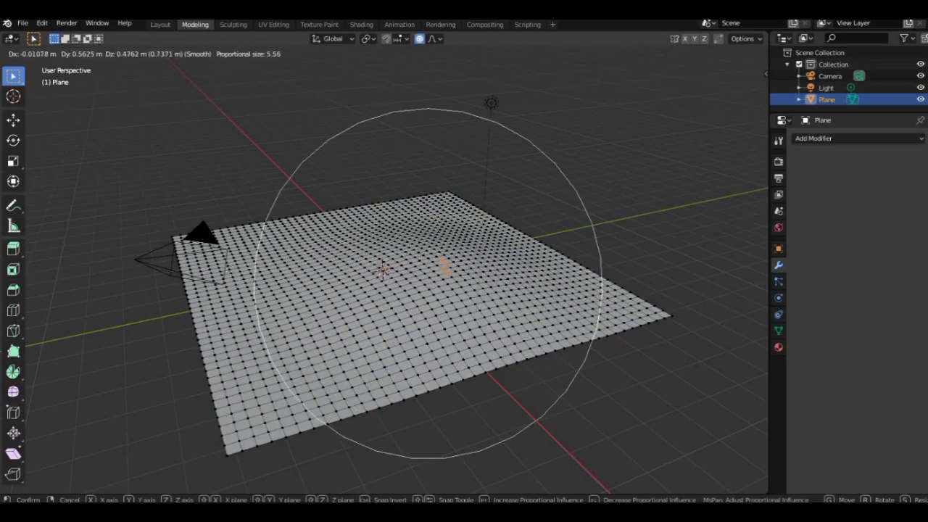
{"action": "left_click", "coordinate": [449, 273]}
Step: Shape the terrain further by moving vertices on the left side, at the hill's top and near the right edge with smooth proportional editing
{"action": "left_click", "coordinate": [305, 261]}
{"action": "key", "text": "g"}
{"action": "left_click", "coordinate": [295, 270]}
{"action": "left_click", "coordinate": [440, 261]}
{"action": "key", "text": "g"}
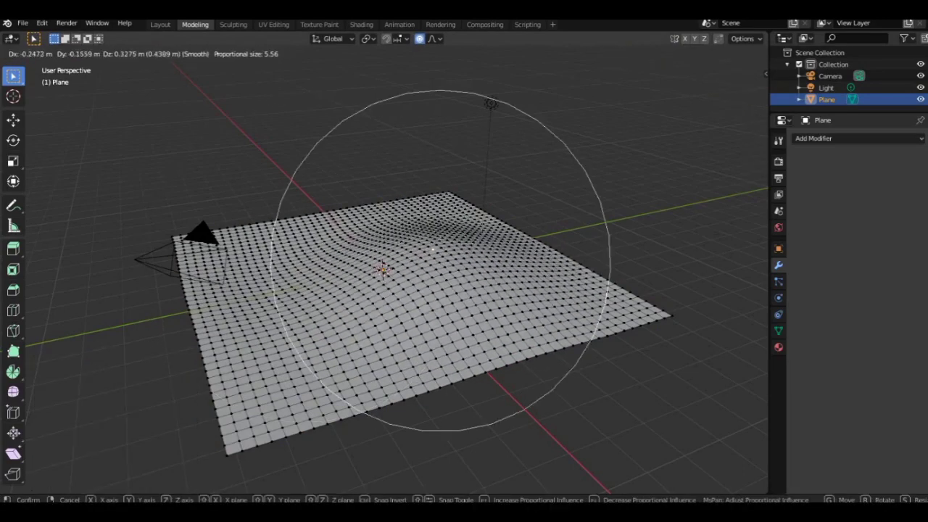
{"action": "left_click", "coordinate": [526, 236]}
{"action": "key", "text": "g"}
{"action": "left_click", "coordinate": [540, 228]}
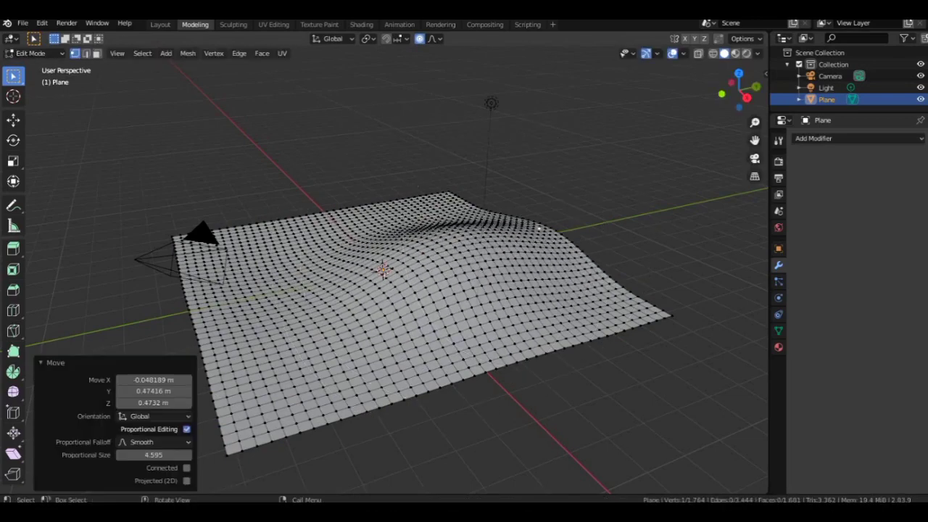
Step: Raise the plane's far corner and lower its near corner by about 0.18 m with smooth proportional editing
{"action": "left_click", "coordinate": [431, 210]}
{"action": "key", "text": "g"}
{"action": "left_click", "coordinate": [434, 208]}
{"action": "key", "text": "g"}
{"action": "left_click", "coordinate": [439, 196]}
{"action": "left_click", "coordinate": [275, 419]}
{"action": "key", "text": "g"}
{"action": "left_click", "coordinate": [278, 429]}
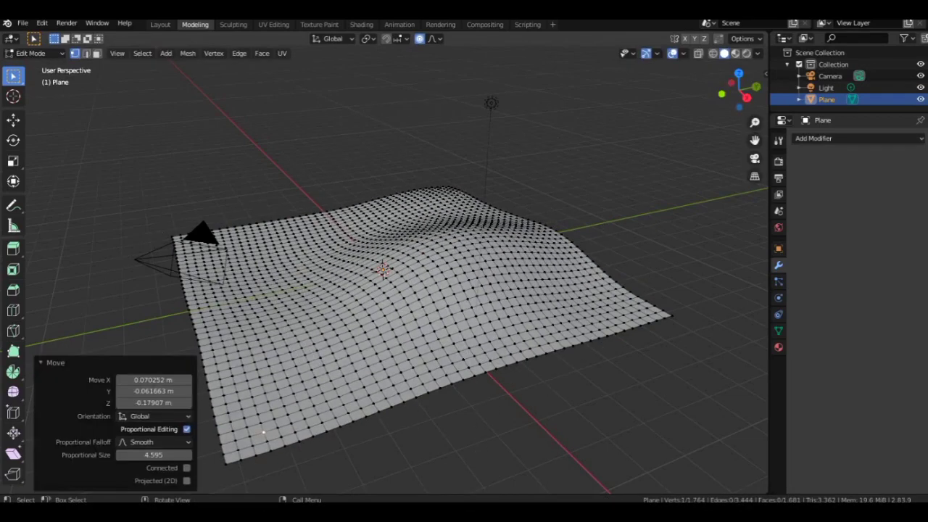
Step: Add a particle system to the terrain plane and set its type to Hair
{"action": "left_click", "coordinate": [160, 25]}
{"action": "left_click", "coordinate": [778, 332]}
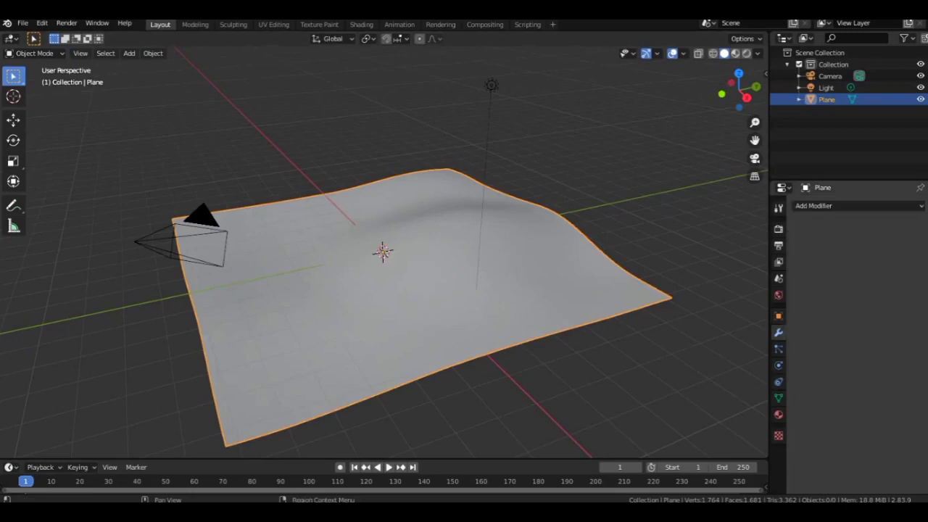
{"action": "left_click", "coordinate": [778, 349]}
{"action": "left_click", "coordinate": [778, 365]}
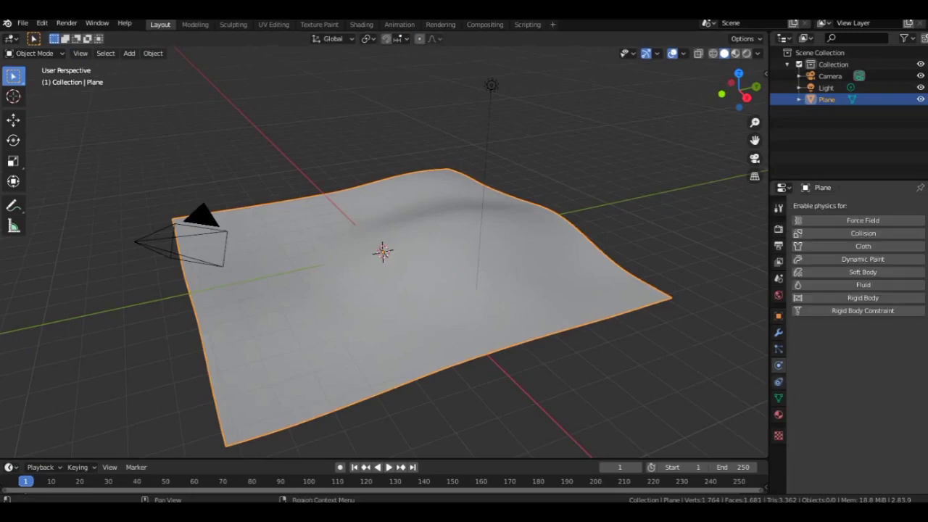
{"action": "left_click", "coordinate": [778, 349]}
{"action": "left_click", "coordinate": [920, 206]}
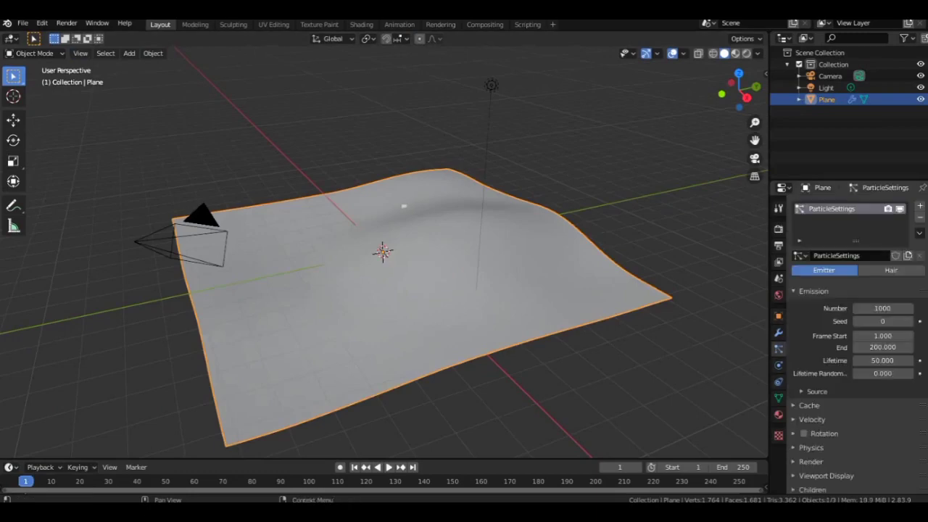
{"action": "left_click", "coordinate": [891, 270]}
Step: Set the hair length of the particle system to 1 m
{"action": "scroll", "coordinate": [385, 251], "scroll_direction": "up", "scroll_amount": 3}
{"action": "middle_click_drag", "start_coordinate": [384, 251], "coordinate": [384, 210]}
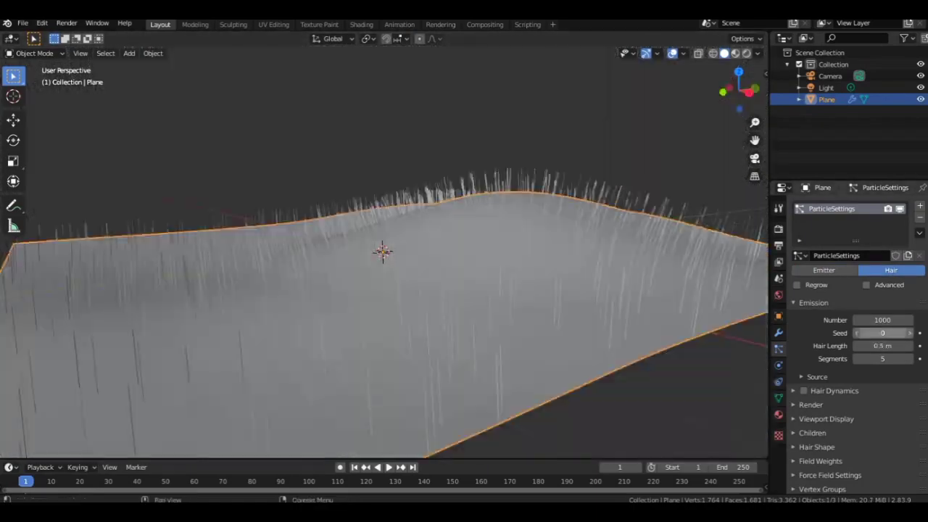
{"action": "left_click", "coordinate": [882, 346]}
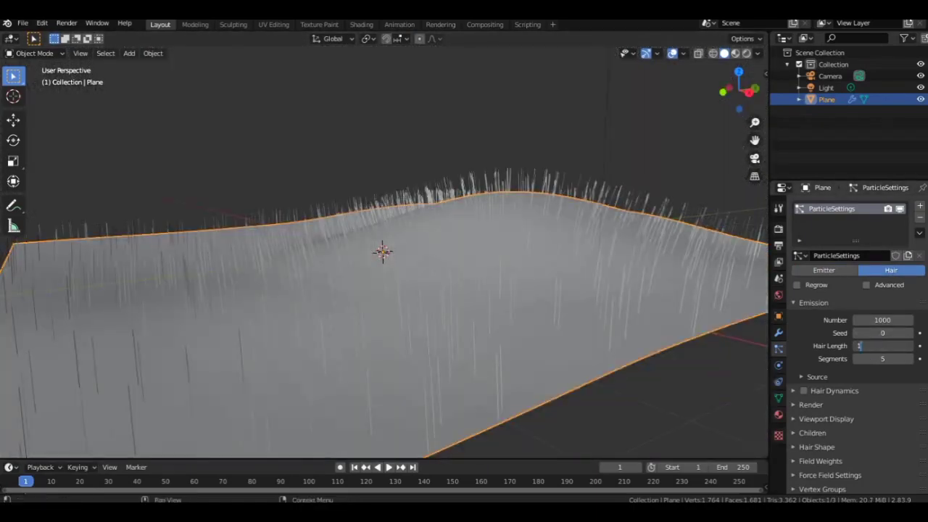
{"action": "type", "text": "1"}
{"action": "key", "text": "Return"}
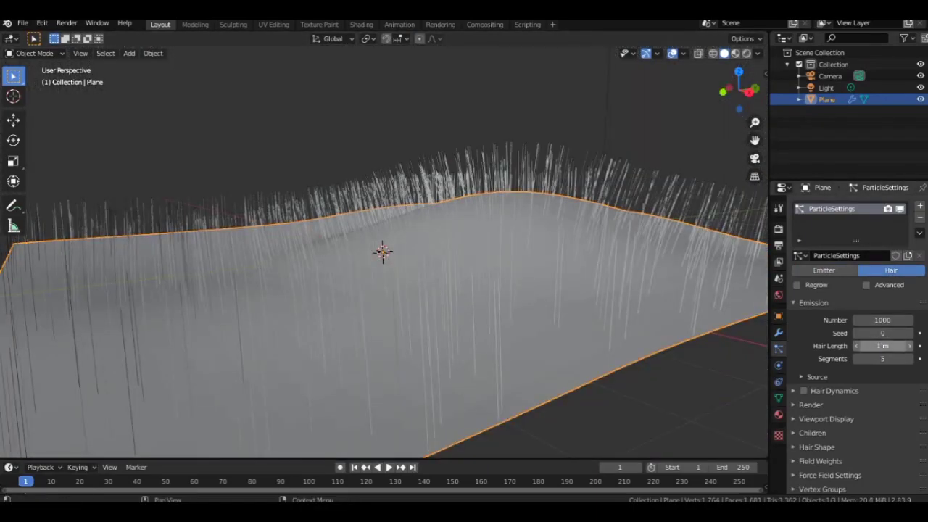
{"action": "left_click_drag", "start_coordinate": [882, 346], "coordinate": [885, 346]}
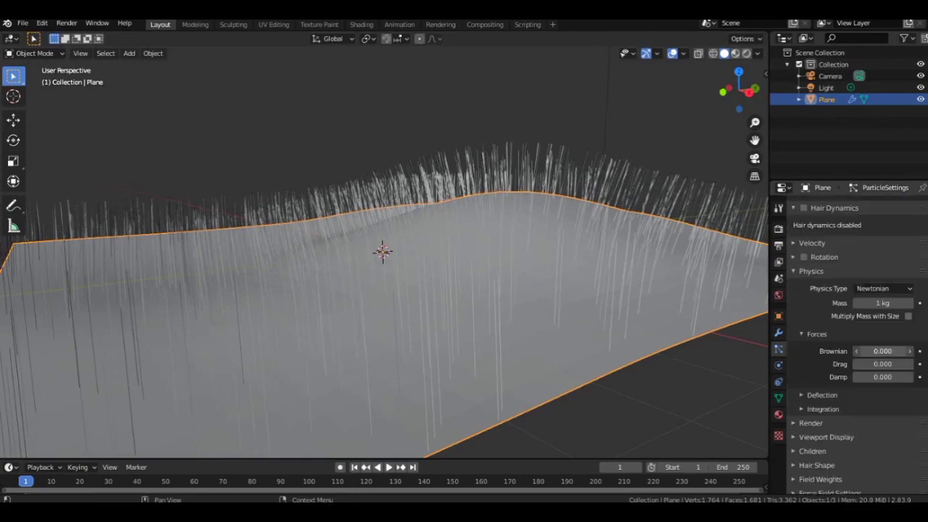
Step: Set the hair's Brownian force to 0.19 and the number of hairs to 5000
{"action": "left_click_drag", "start_coordinate": [883, 351], "coordinate": [893, 351]}
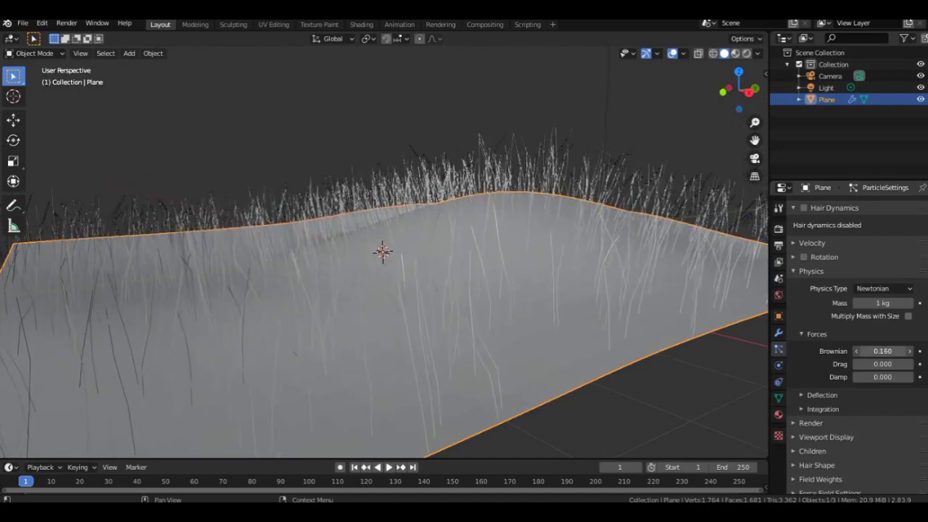
{"action": "scroll", "coordinate": [855, 345], "scroll_direction": "up", "scroll_amount": 10}
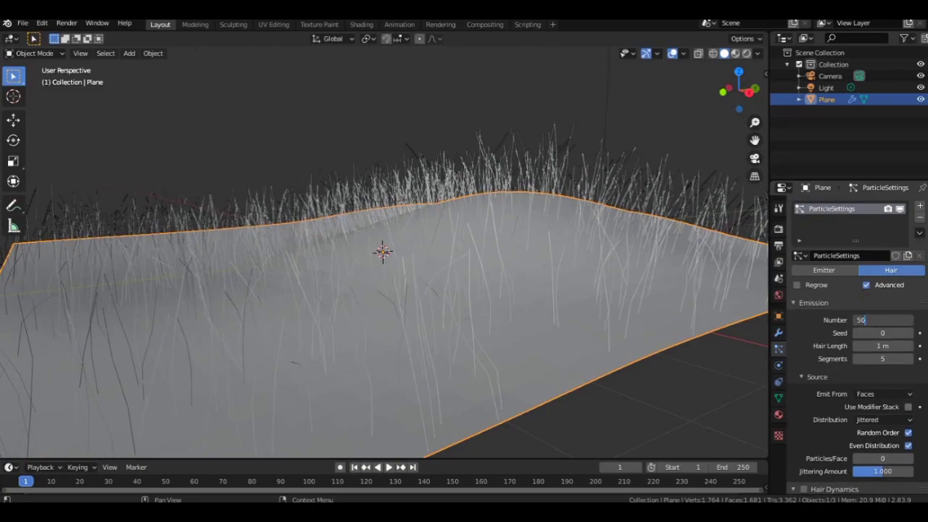
{"action": "key", "text": "Return"}
{"action": "left_click_drag", "start_coordinate": [739, 90], "coordinate": [547, 119]}
{"action": "scroll", "coordinate": [580, 181], "scroll_direction": "up", "scroll_amount": 2}
{"action": "mouse_move", "coordinate": [739, 90]}
{"action": "left_mouse_down"}
{"action": "mouse_move", "coordinate": [746, 75]}
{"action": "mouse_move", "coordinate": [731, 87]}
{"action": "left_mouse_up"}
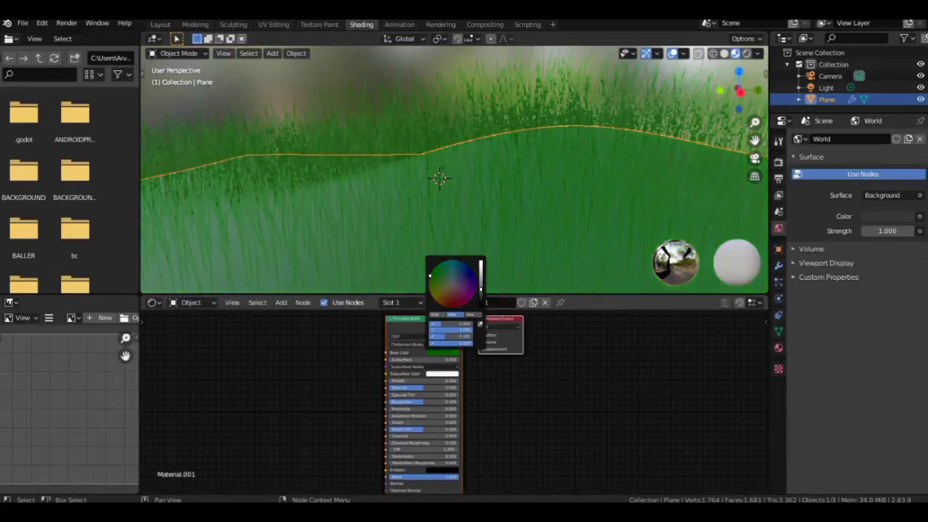
Step: Brighten the green base color of the grass material slightly
{"action": "left_click_drag", "start_coordinate": [480, 287], "coordinate": [481, 282]}
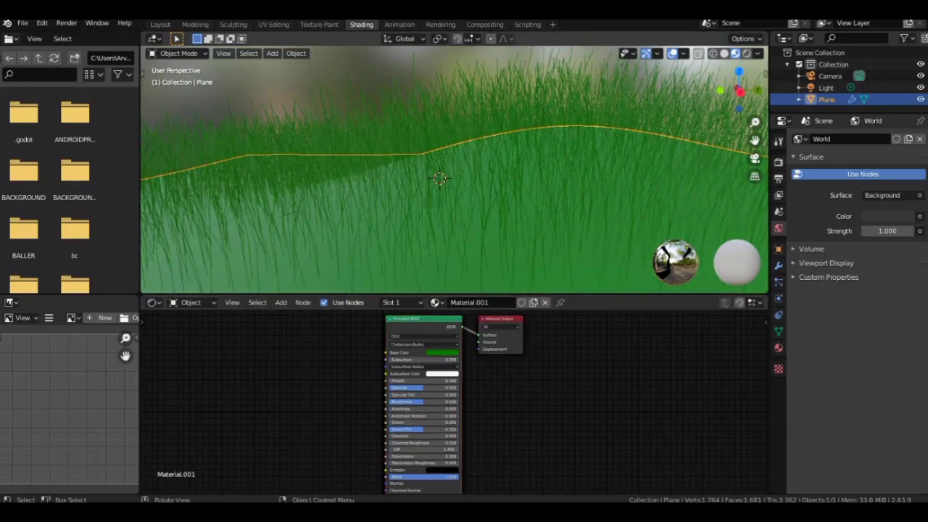
{"action": "scroll", "coordinate": [454, 170], "scroll_direction": "down", "scroll_amount": 2}
{"action": "scroll", "coordinate": [455, 170], "scroll_direction": "up", "scroll_amount": 3}
{"action": "middle_click_drag", "start_coordinate": [437, 179], "coordinate": [459, 174]}
{"action": "scroll", "coordinate": [459, 174], "scroll_direction": "down", "scroll_amount": 5}
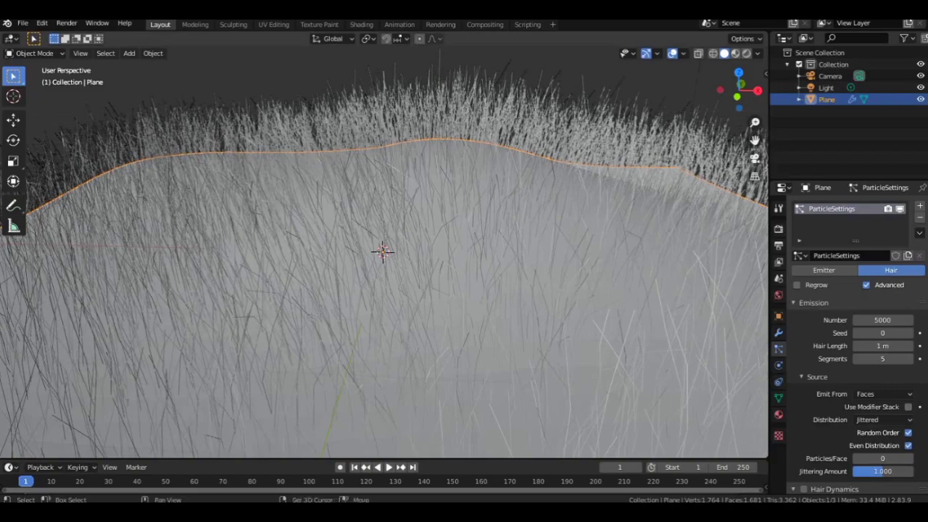
Step: Duplicate the terrain plane in place and remove the particle system from the copy
{"action": "key", "text": "shift+d"}
{"action": "right_click", "coordinate": [384, 252]}
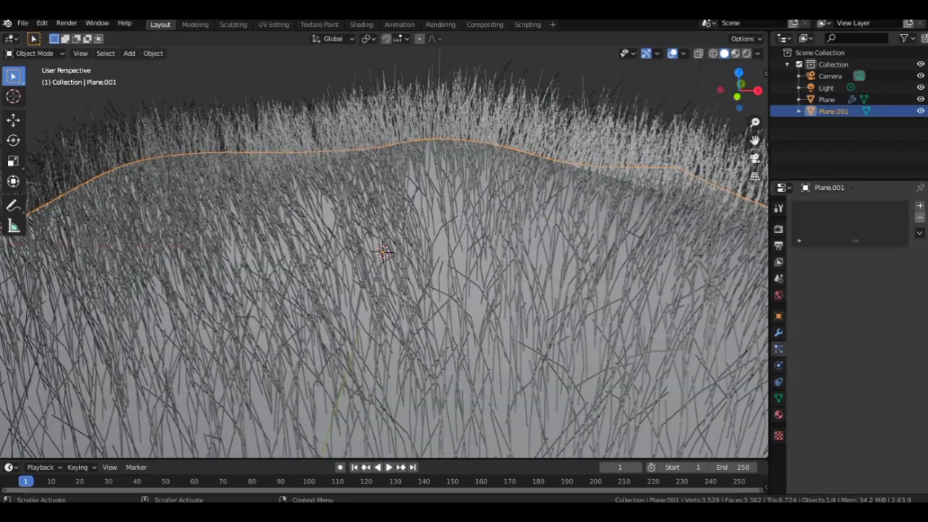
Step: Turn off Show Emitter in the render settings of the original plane's hair particles
{"action": "left_click", "coordinate": [827, 100]}
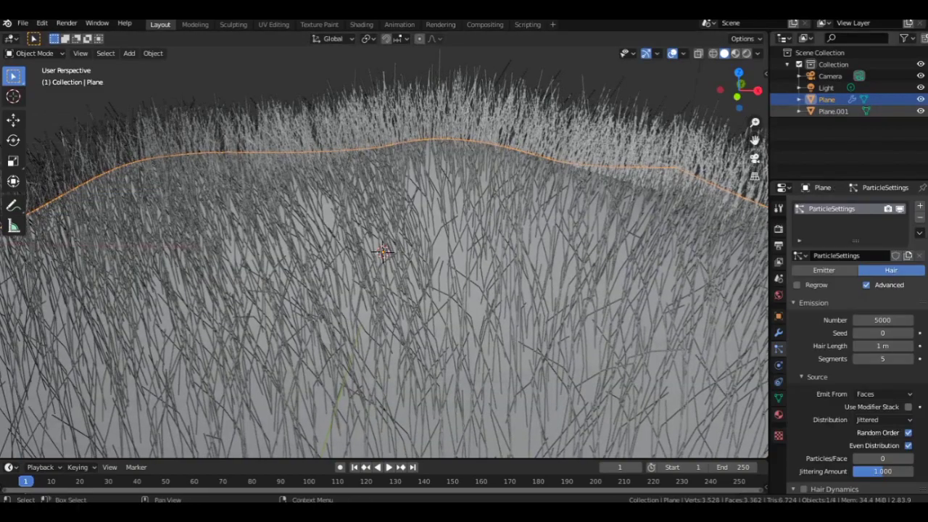
{"action": "scroll", "coordinate": [883, 320], "scroll_direction": "down", "scroll_amount": 5}
{"action": "scroll", "coordinate": [855, 340], "scroll_direction": "down", "scroll_amount": 6}
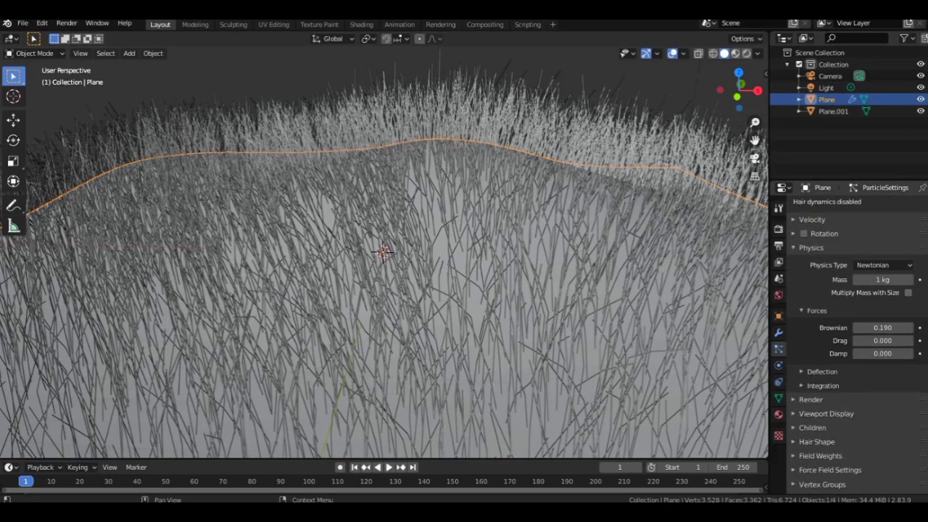
{"action": "left_click", "coordinate": [810, 399]}
{"action": "scroll", "coordinate": [811, 399], "scroll_direction": "down", "scroll_amount": 1}
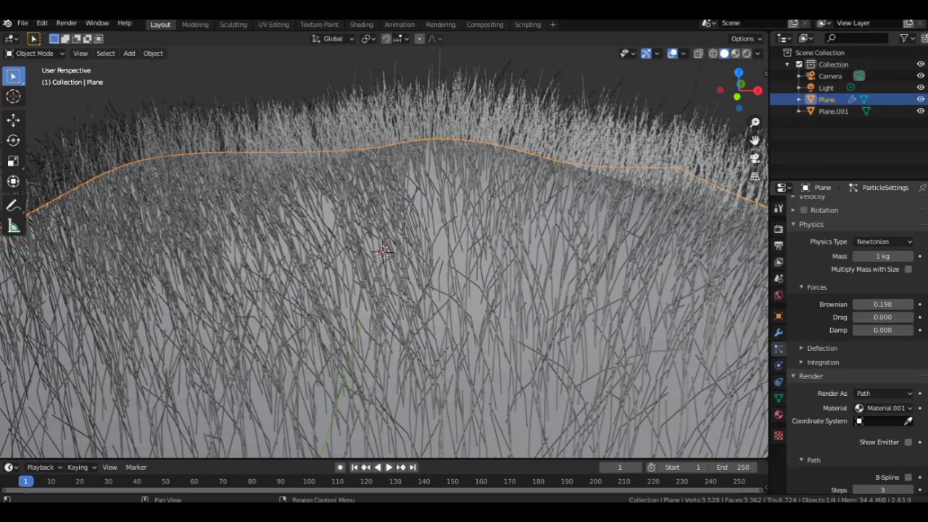
Step: Set the original plane's viewport display to Bounds
{"action": "left_click", "coordinate": [779, 230]}
{"action": "left_click", "coordinate": [779, 316]}
{"action": "left_click", "coordinate": [882, 442]}
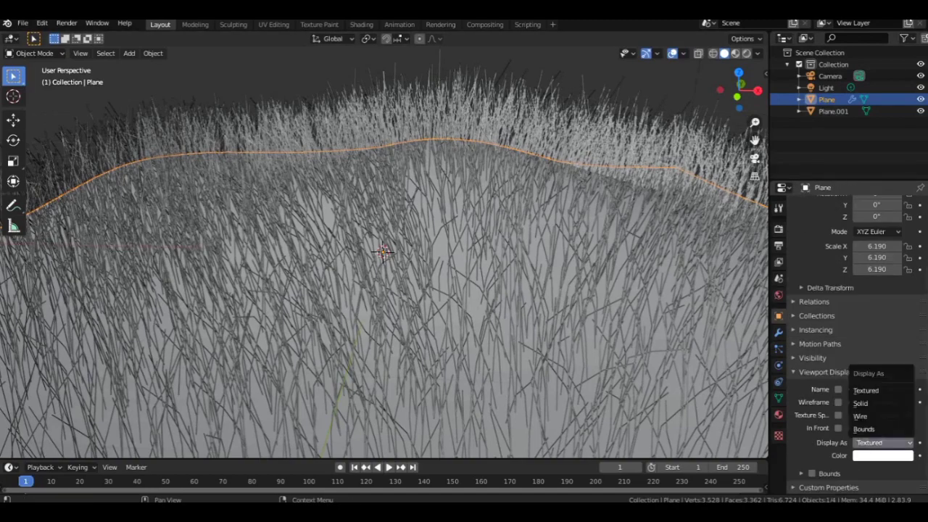
{"action": "left_click", "coordinate": [864, 428]}
{"action": "scroll", "coordinate": [385, 254], "scroll_direction": "down", "scroll_amount": 5}
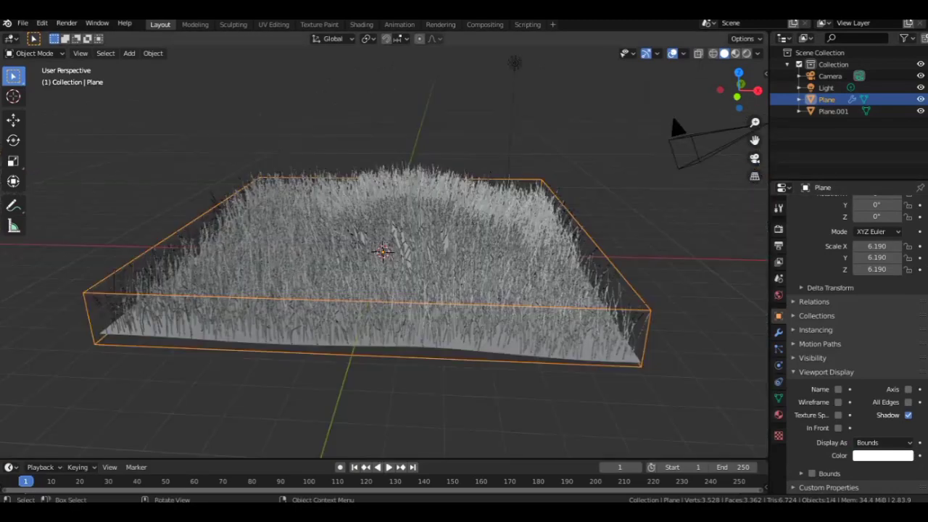
Step: Replace the shared green material on the duplicate plane with a new material of its own
{"action": "left_click", "coordinate": [834, 111]}
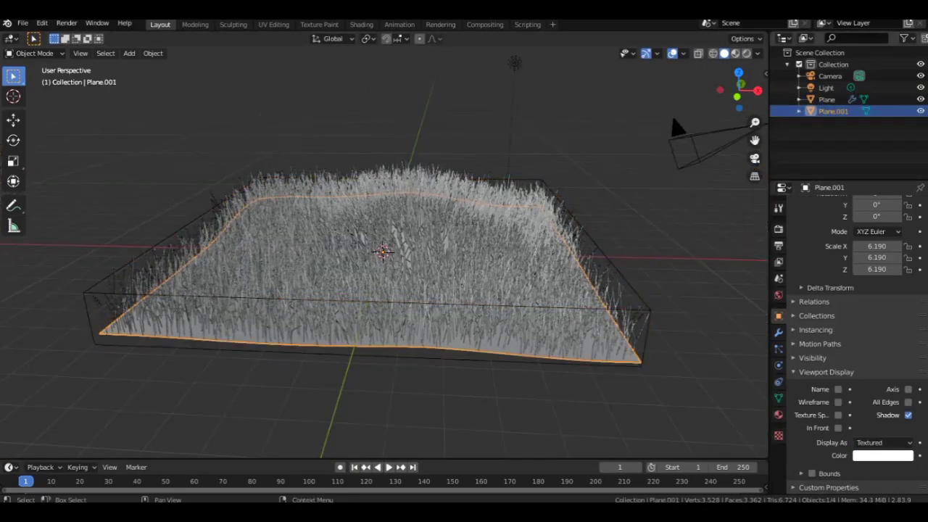
{"action": "left_click", "coordinate": [361, 23]}
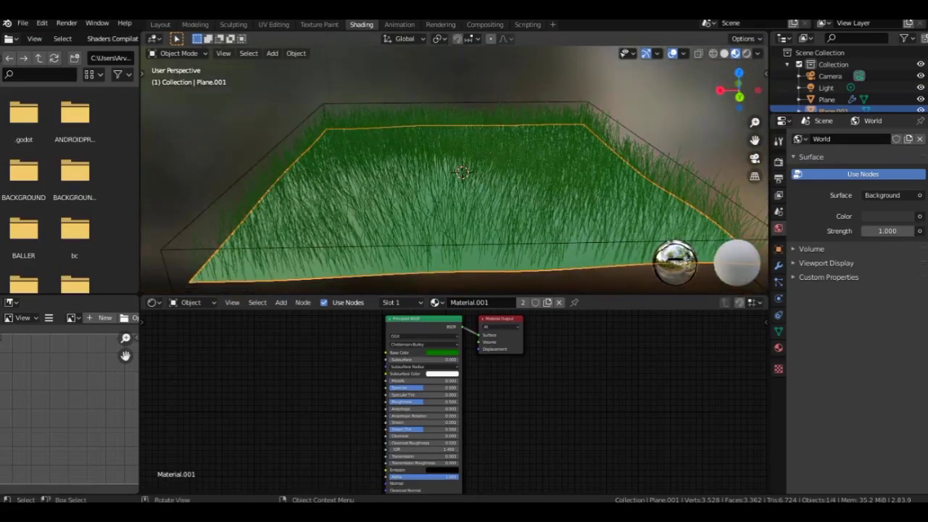
{"action": "left_click", "coordinate": [559, 302]}
{"action": "left_click", "coordinate": [479, 302]}
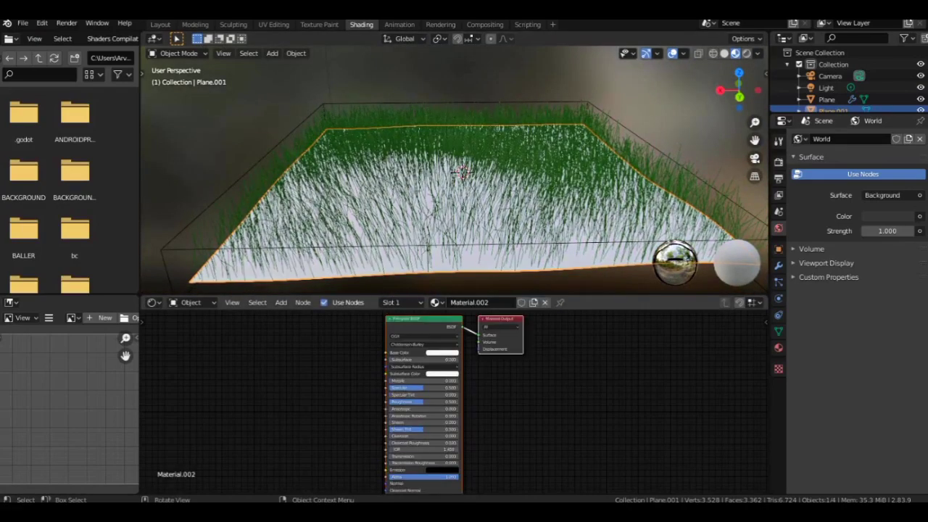
Step: Set the base color of the duplicate plane's new material to a dark brown for the soil
{"action": "left_click", "coordinate": [442, 352]}
{"action": "left_click", "coordinate": [429, 288]}
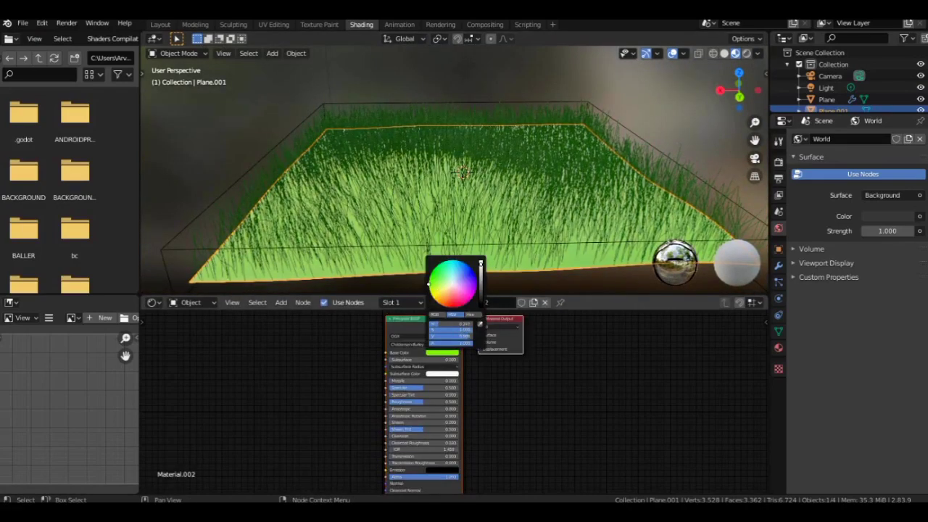
{"action": "left_click_drag", "start_coordinate": [433, 298], "coordinate": [441, 304]}
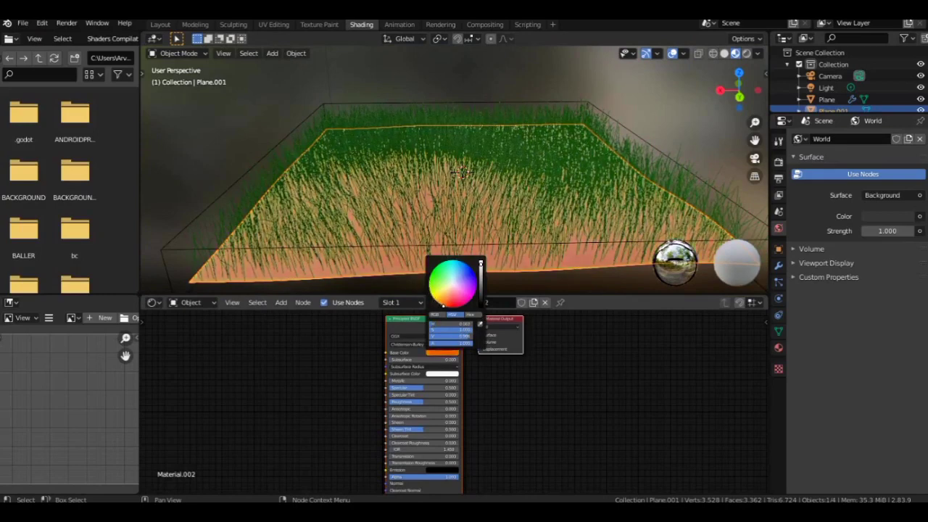
{"action": "left_click", "coordinate": [436, 301]}
{"action": "mouse_move", "coordinate": [480, 263]}
{"action": "left_mouse_down"}
{"action": "mouse_move", "coordinate": [481, 290]}
{"action": "mouse_move", "coordinate": [443, 305]}
{"action": "left_mouse_up"}
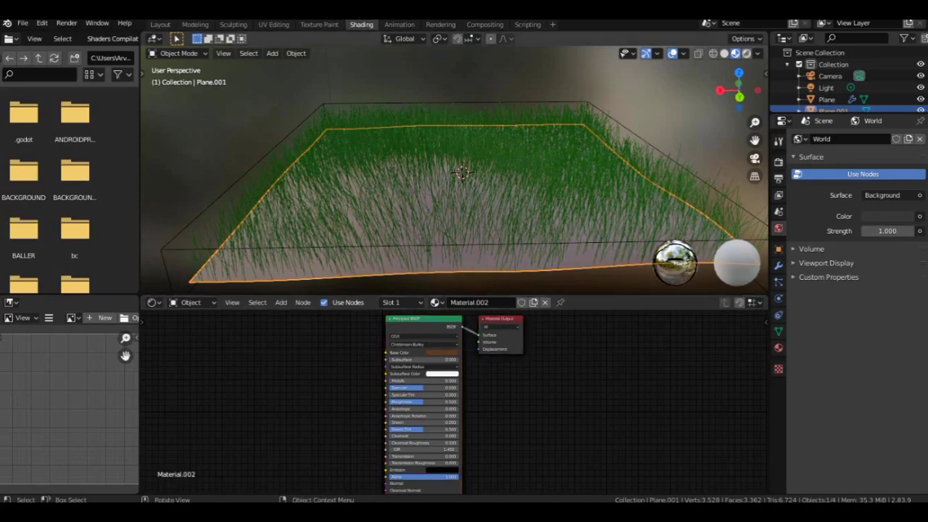
Step: Switch the viewport to rendered shading and inspect the grass and soil from several angles
{"action": "left_click", "coordinate": [746, 54]}
{"action": "mouse_move", "coordinate": [744, 90]}
{"action": "left_mouse_down"}
{"action": "mouse_move", "coordinate": [706, 93]}
{"action": "mouse_move", "coordinate": [712, 74]}
{"action": "mouse_move", "coordinate": [901, 110]}
{"action": "left_mouse_up"}
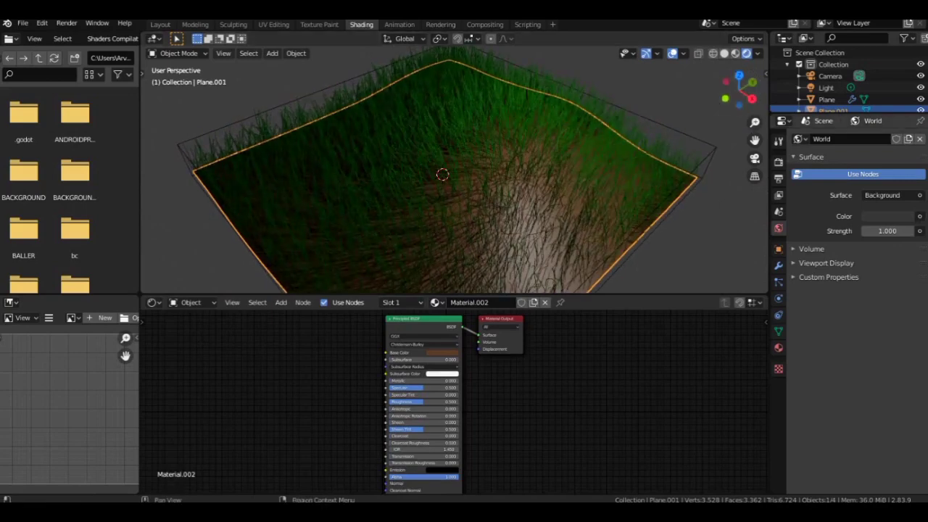
{"action": "left_click_drag", "start_coordinate": [739, 90], "coordinate": [658, 73]}
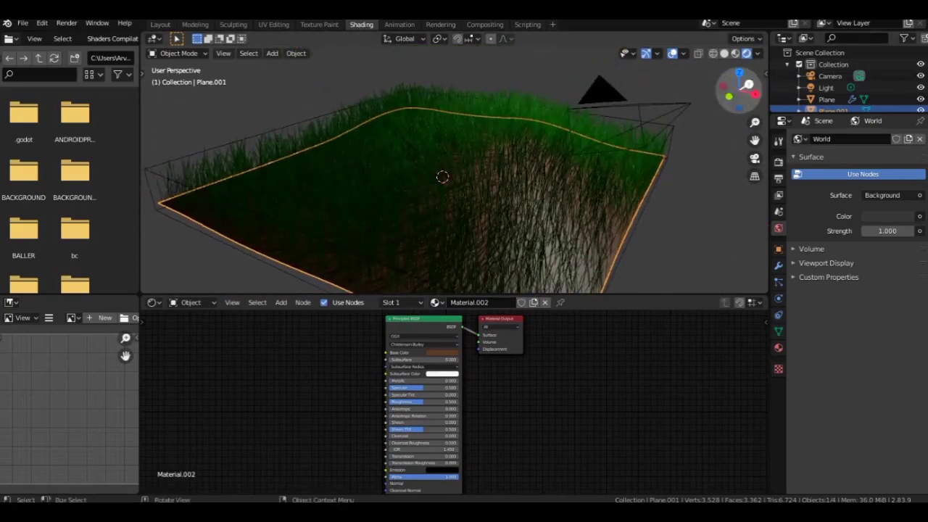
{"action": "scroll", "coordinate": [841, 101], "scroll_direction": "down", "scroll_amount": 1}
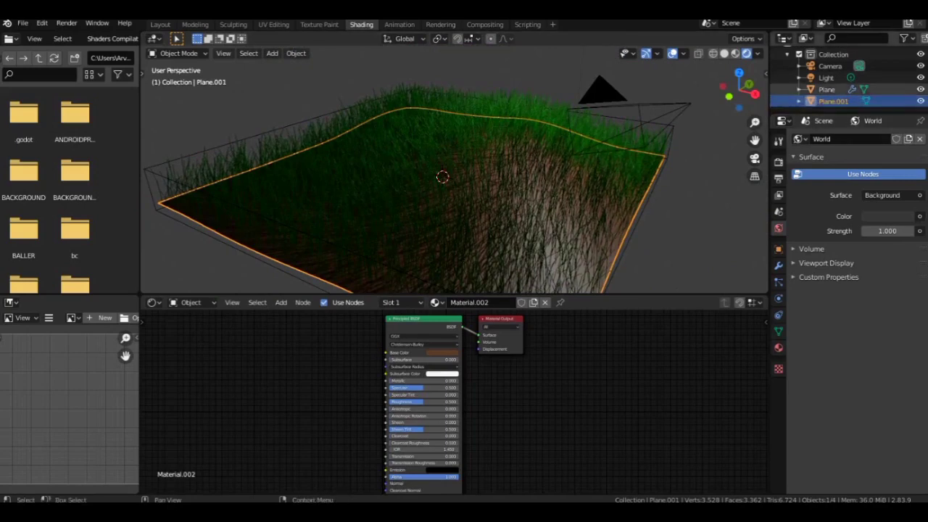
Step: Add a monkey mesh to the scene at the center of the grassy terrain
{"action": "left_click", "coordinate": [827, 89]}
{"action": "left_click_drag", "start_coordinate": [739, 91], "coordinate": [724, 98]}
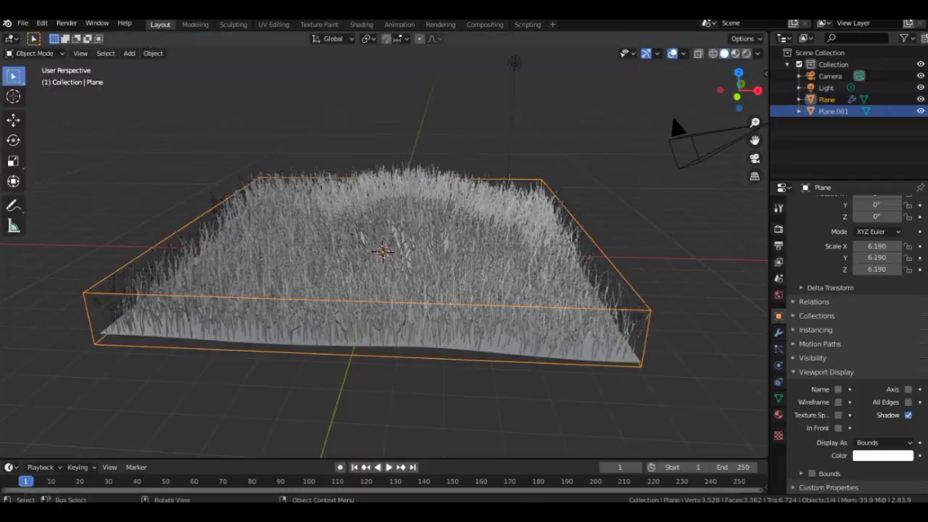
{"action": "key", "text": "shift+a"}
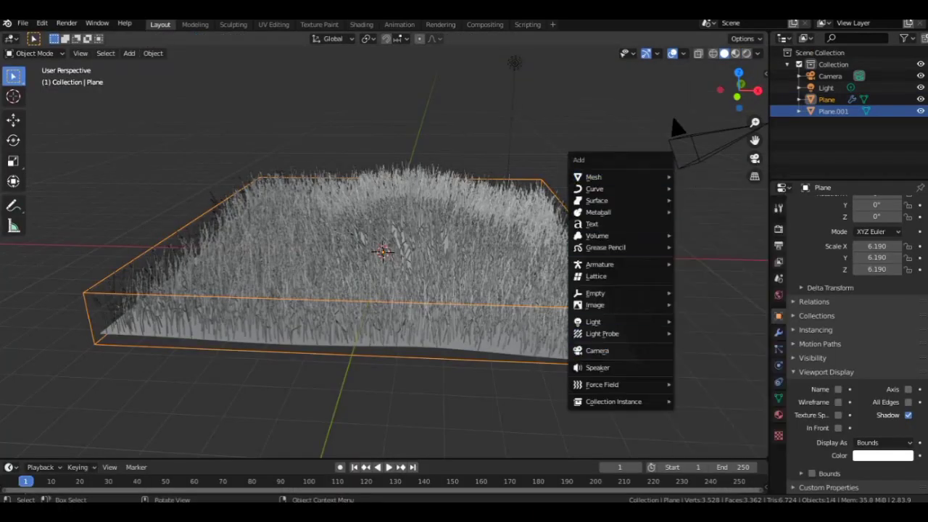
{"action": "mouse_move", "coordinate": [616, 177]}
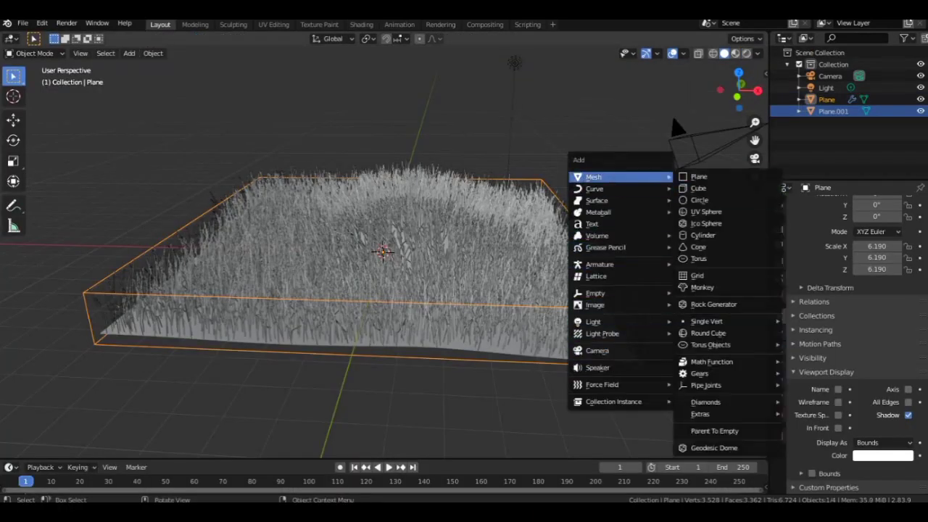
{"action": "left_click", "coordinate": [714, 287]}
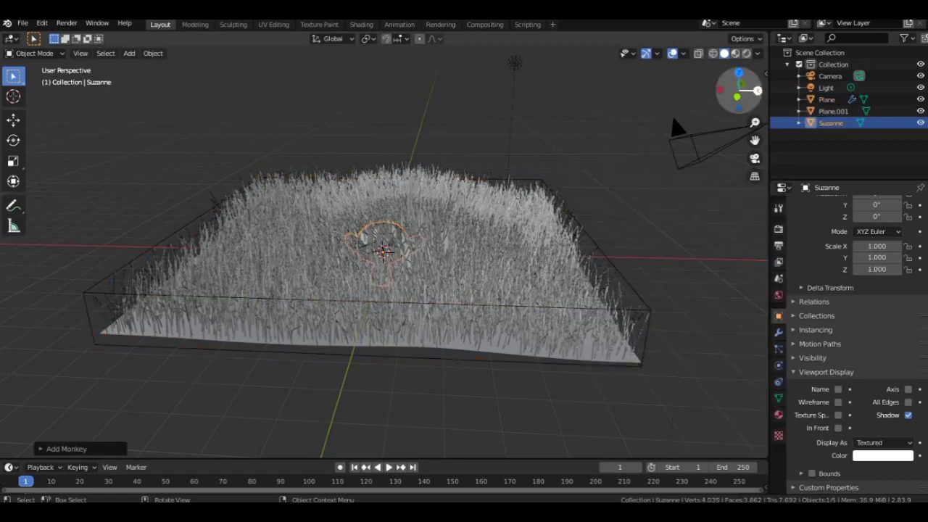
Step: Move the monkey head up onto the hill to about Y 1.4 m, Z 1.62 m and tilt it to -13.6° on X
{"action": "key", "text": "KP_3"}
{"action": "scroll", "coordinate": [383, 251], "scroll_direction": "up", "scroll_amount": 2}
{"action": "key", "text": "g"}
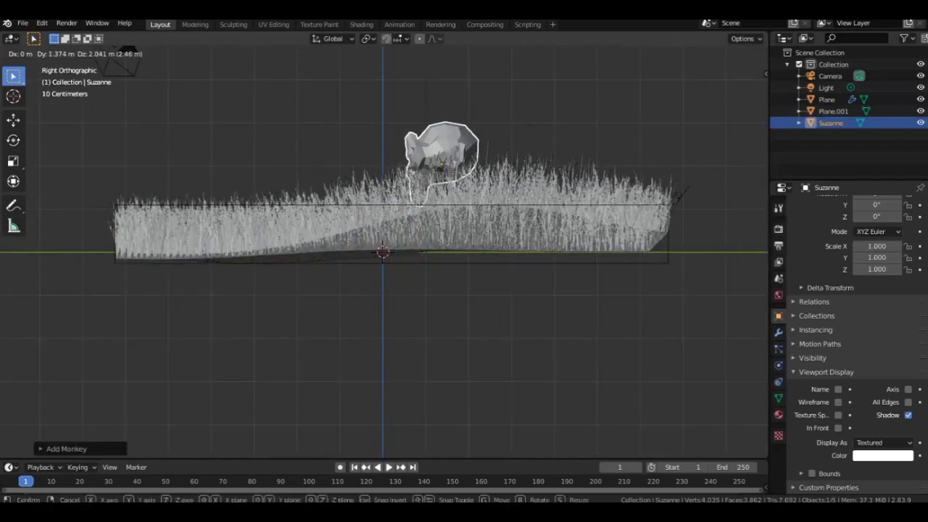
{"action": "key", "text": "Return"}
{"action": "key", "text": "KP_0"}
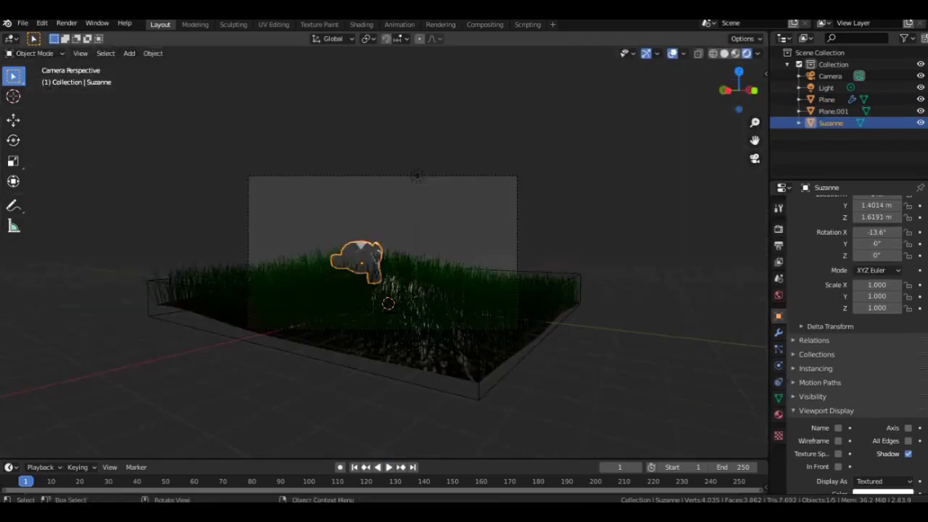
Step: Give the monkey head a new material of its own
{"action": "mouse_move", "coordinate": [739, 91]}
{"action": "left_mouse_down"}
{"action": "mouse_move", "coordinate": [771, 103]}
{"action": "mouse_move", "coordinate": [826, 93]}
{"action": "mouse_move", "coordinate": [770, 105]}
{"action": "mouse_move", "coordinate": [688, 103]}
{"action": "mouse_move", "coordinate": [738, 73]}
{"action": "left_mouse_up"}
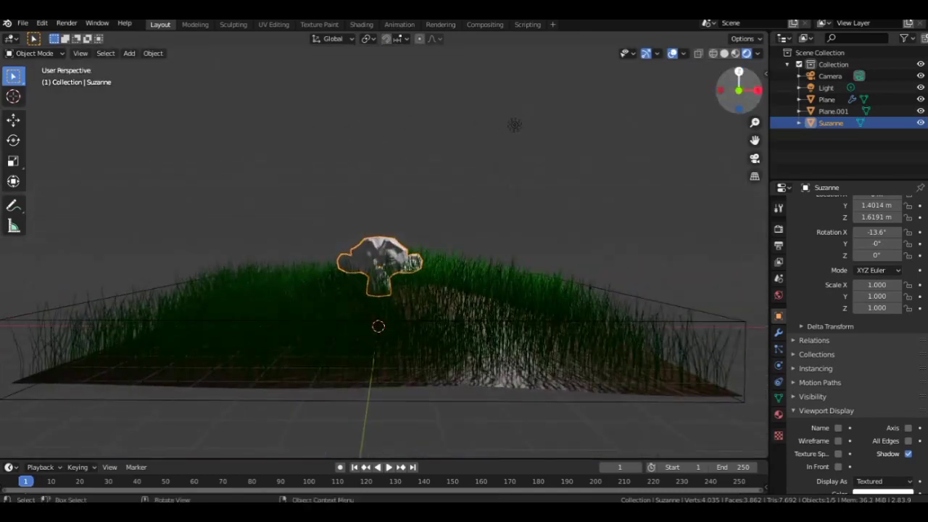
{"action": "key", "text": "KP_0"}
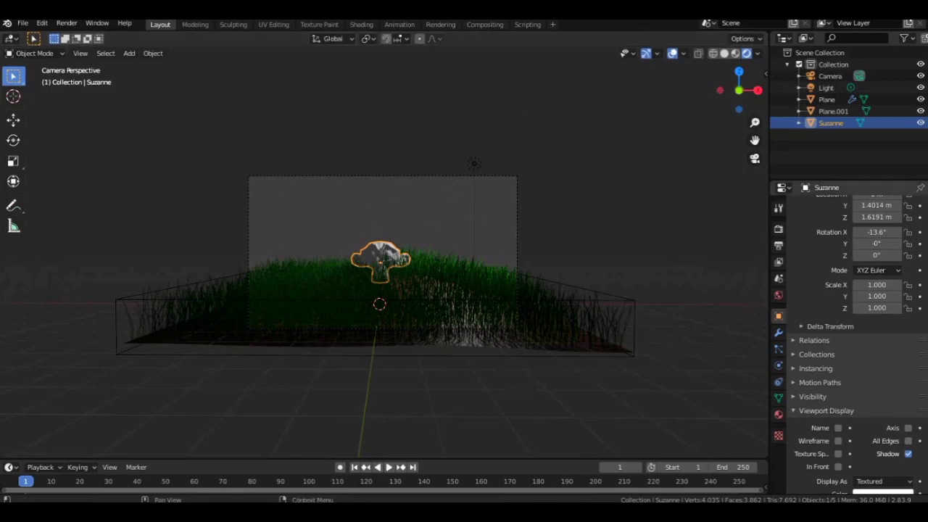
{"action": "left_click", "coordinate": [778, 414]}
{"action": "left_click", "coordinate": [872, 255]}
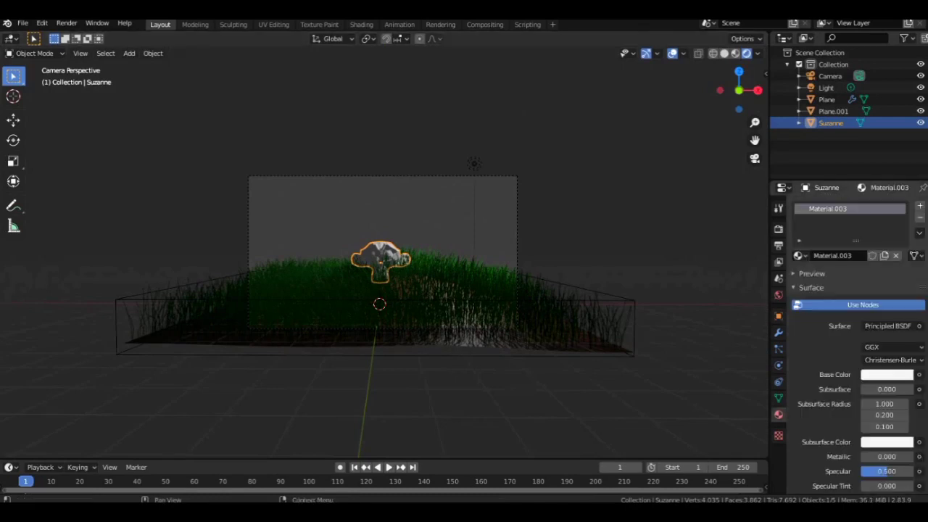
Step: Smooth the monkey head with a level 2 subdivision surface and smooth shading
{"action": "key", "text": "ctrl+2"}
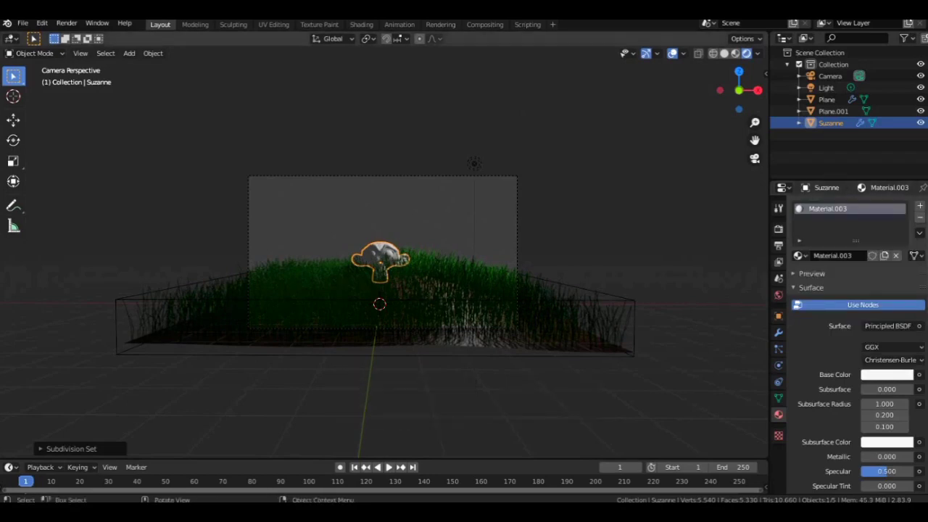
{"action": "scroll", "coordinate": [472, 265], "scroll_direction": "up", "scroll_amount": 6}
{"action": "right_click", "coordinate": [472, 265]}
{"action": "left_click", "coordinate": [496, 265]}
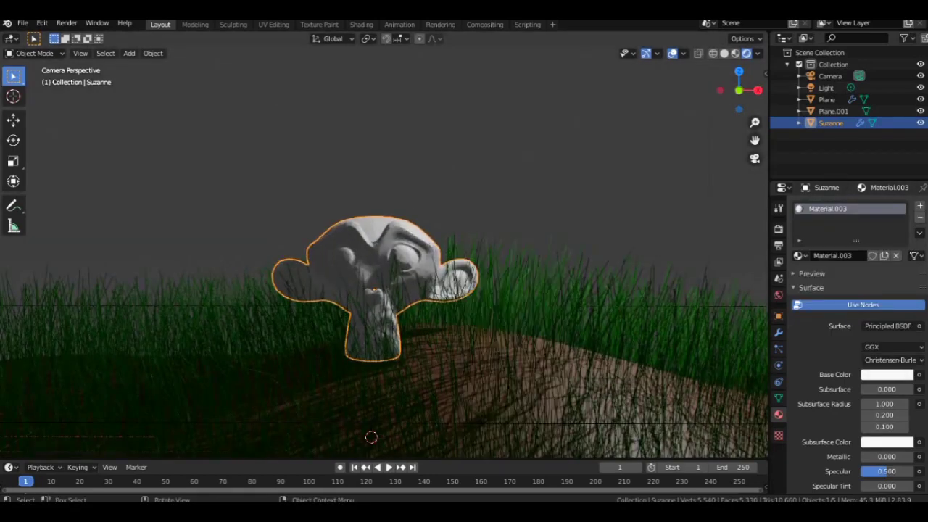
Step: Set the monkey material's base color to bright red, specular to 0.478 and roughness to 1.000
{"action": "left_click", "coordinate": [887, 375]}
{"action": "left_click_drag", "start_coordinate": [841, 274], "coordinate": [847, 293]}
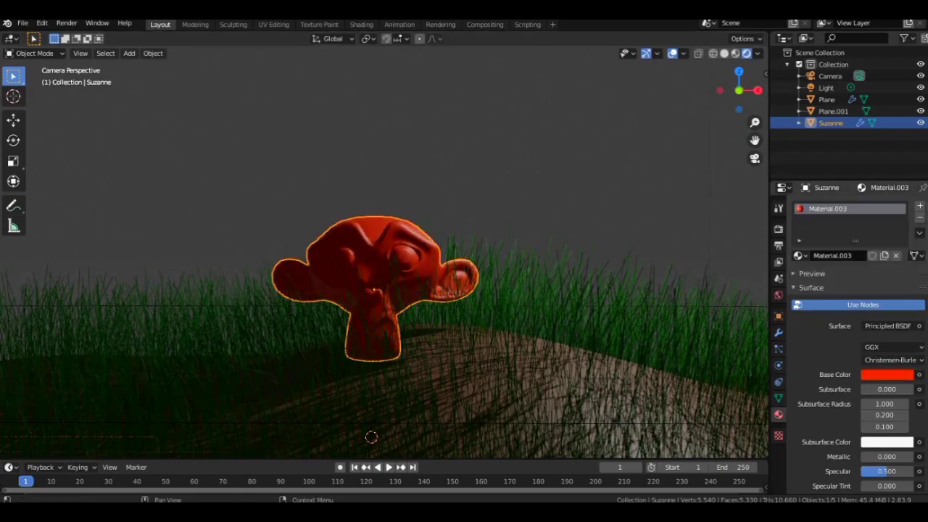
{"action": "left_click_drag", "start_coordinate": [870, 457], "coordinate": [896, 457]}
{"action": "left_click_drag", "start_coordinate": [888, 471], "coordinate": [887, 471]}
{"action": "scroll", "coordinate": [887, 464], "scroll_direction": "down", "scroll_amount": 3}
{"action": "left_click_drag", "start_coordinate": [886, 430], "coordinate": [917, 431]}
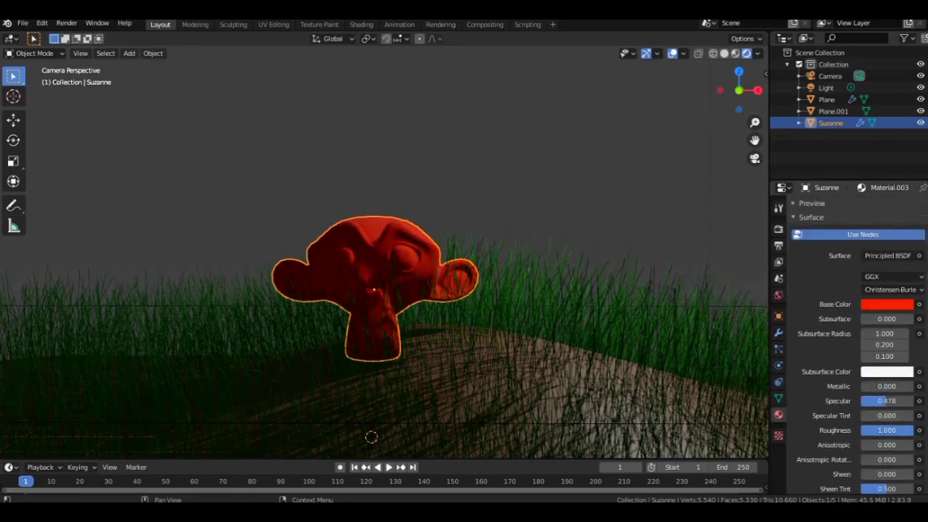
{"action": "scroll", "coordinate": [886, 341], "scroll_direction": "down", "scroll_amount": 7}
{"action": "scroll", "coordinate": [572, 68], "scroll_direction": "down", "scroll_amount": 3}
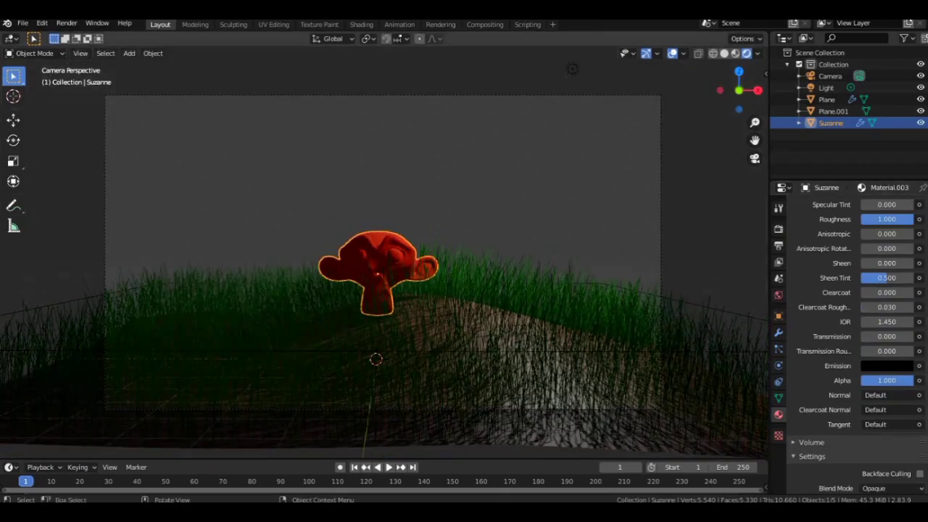
Step: Rotate the monkey head further forward about the X axis and lower it along Z into the grass
{"action": "middle_click_drag", "start_coordinate": [572, 69], "coordinate": [379, 61]}
{"action": "key", "text": "r"}
{"action": "key", "text": "x"}
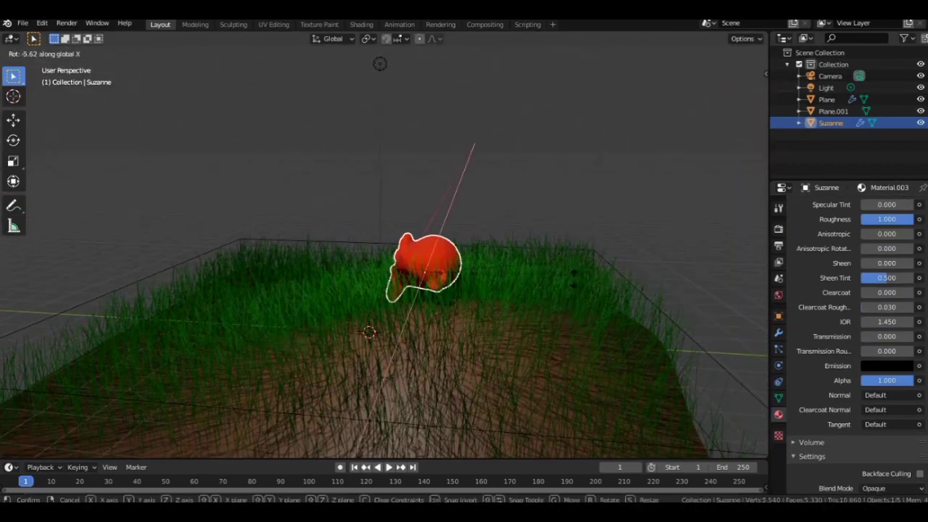
{"action": "key", "text": "Return"}
{"action": "key", "text": "g"}
{"action": "key", "text": "z"}
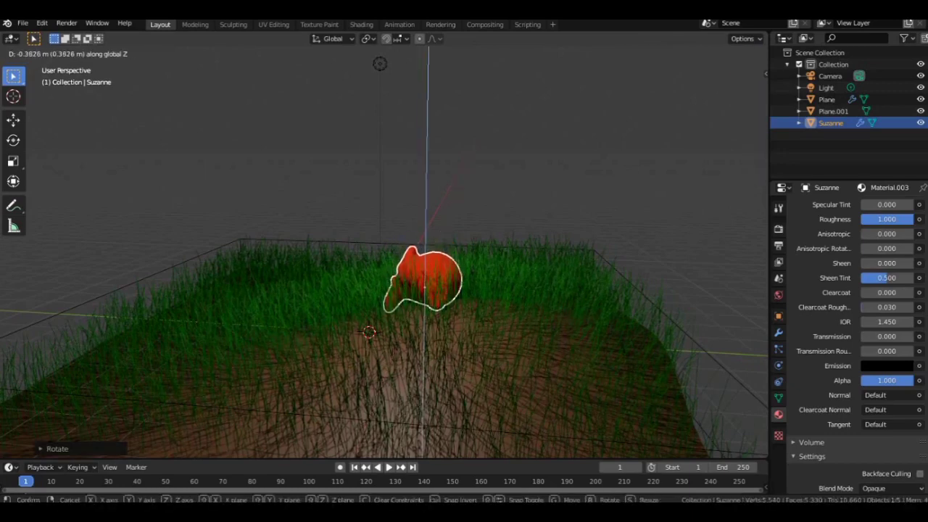
{"action": "key", "text": "Return"}
{"action": "key", "text": "KP_0"}
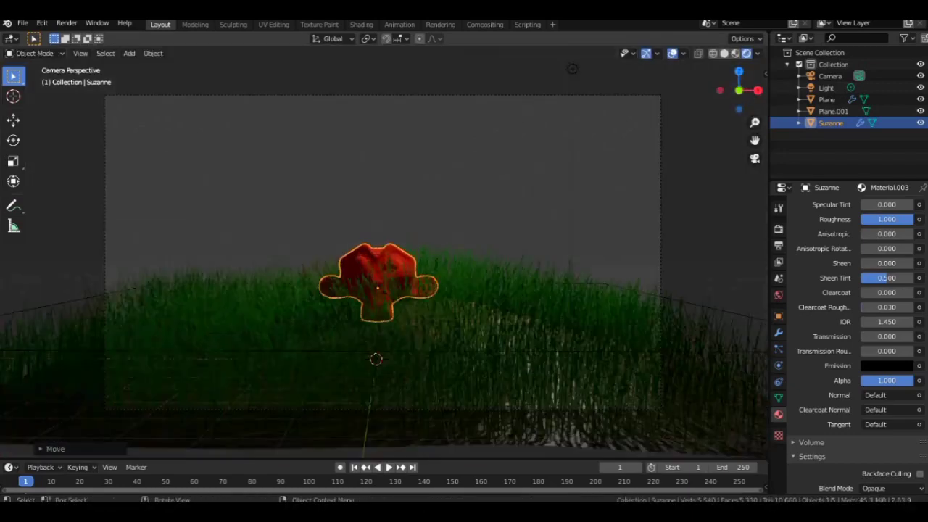
Step: Delete the existing light from the scene
{"action": "left_click", "coordinate": [778, 229]}
{"action": "key", "text": "x"}
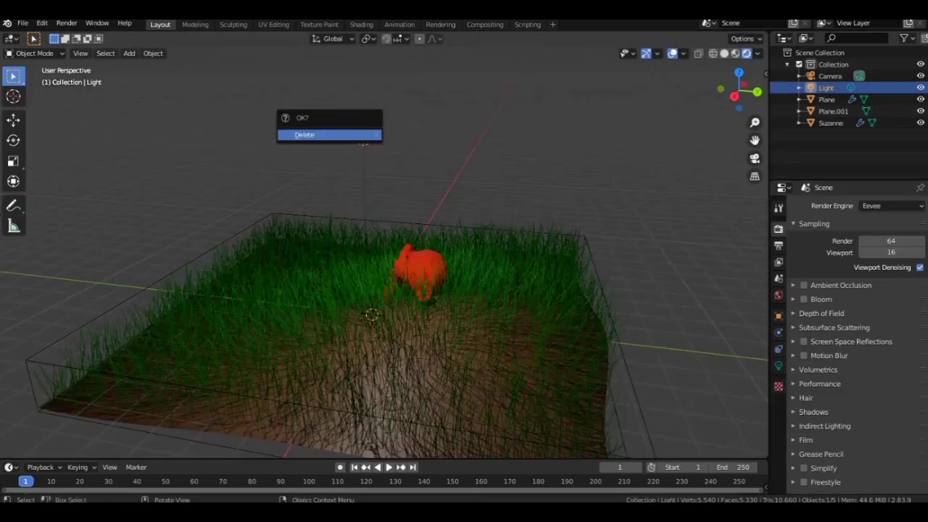
{"action": "left_click", "coordinate": [361, 136]}
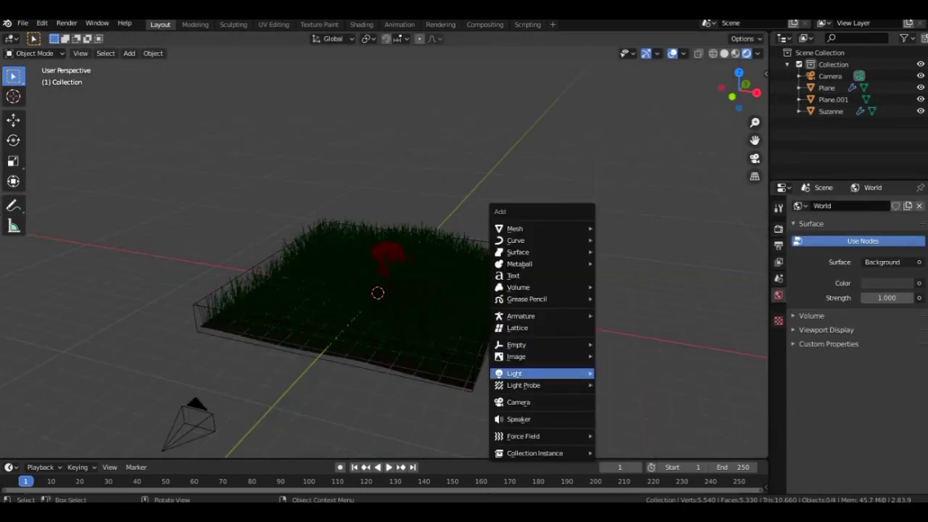
Step: Add an area light, raise it along Z above the terrain and scale it up to span the whole grass patch
{"action": "mouse_move", "coordinate": [573, 373]}
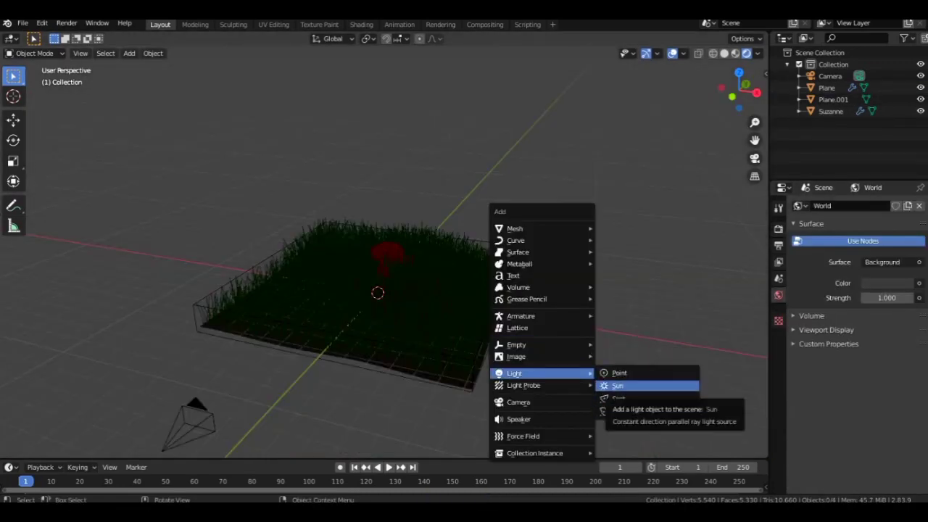
{"action": "left_click", "coordinate": [619, 411]}
{"action": "key", "text": "g"}
{"action": "key", "text": "z"}
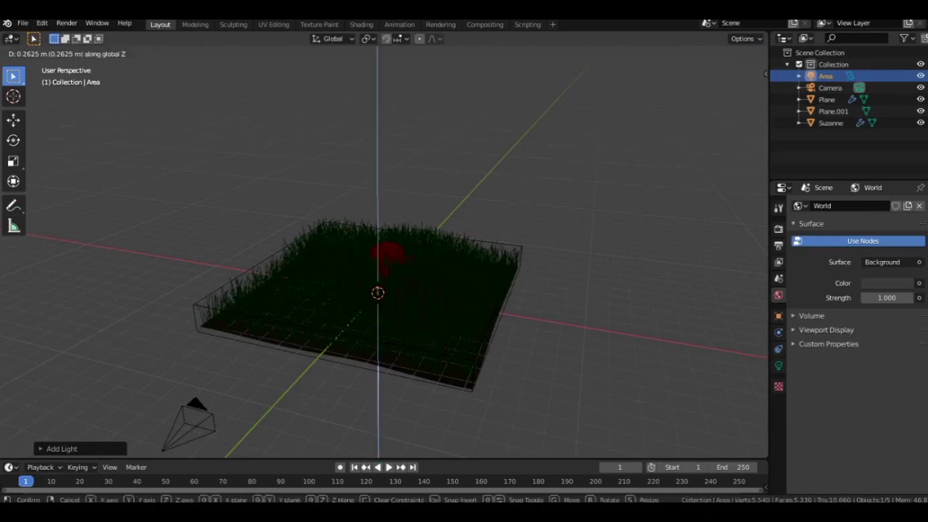
{"action": "key", "text": "Return"}
{"action": "key", "text": "s"}
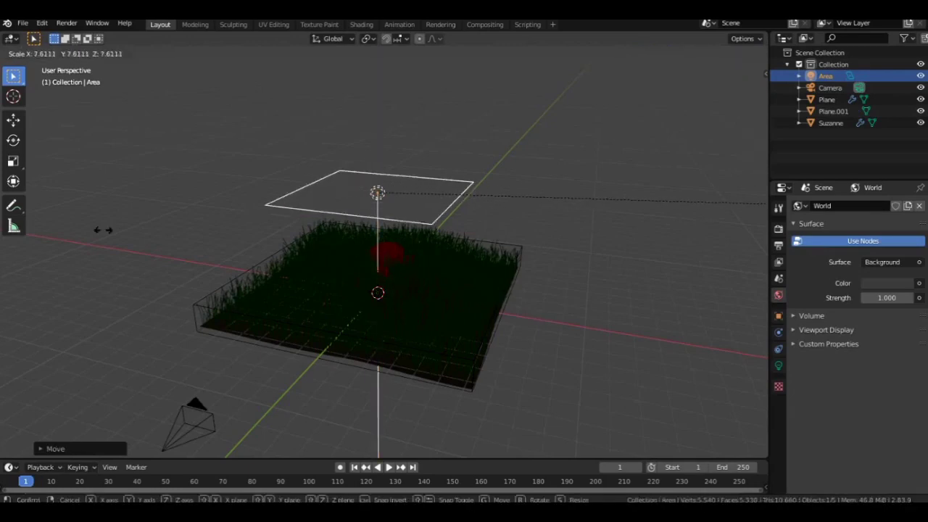
{"action": "key", "text": "Return"}
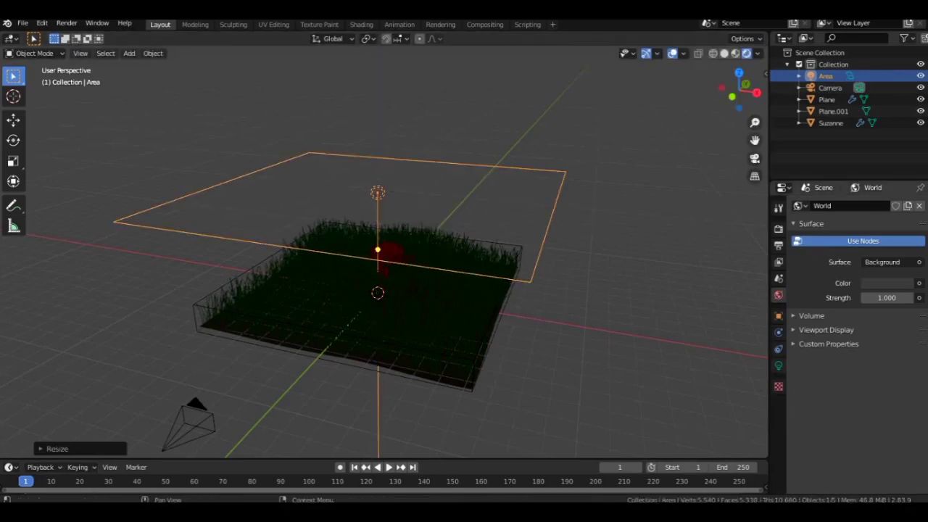
Step: Set the area light's power to 5000 W and check the scene through the camera
{"action": "left_click", "coordinate": [779, 365]}
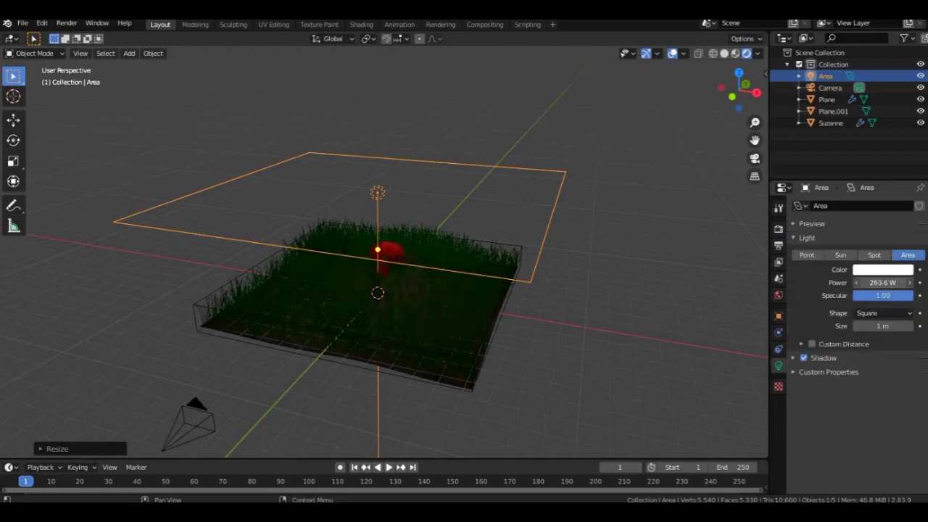
{"action": "left_click_drag", "start_coordinate": [882, 282], "coordinate": [907, 282]}
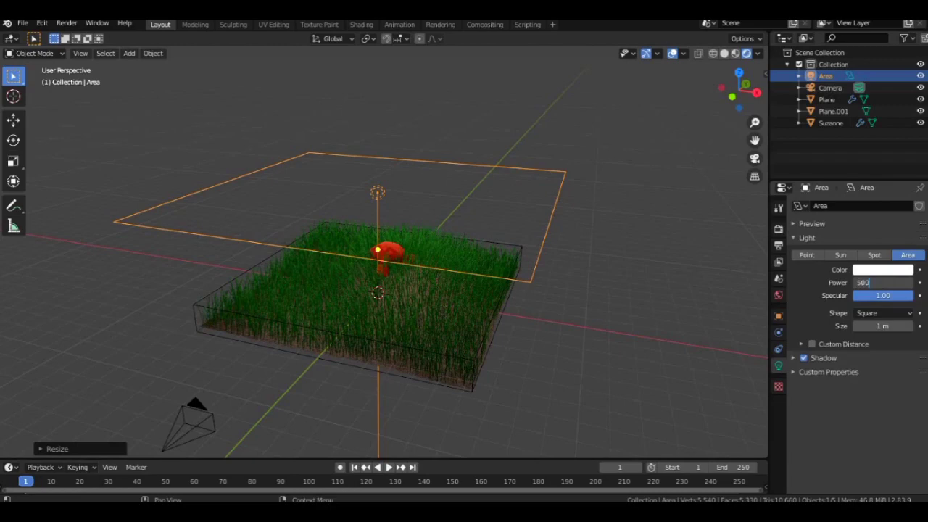
{"action": "key", "text": "Return"}
{"action": "key", "text": "KP_0"}
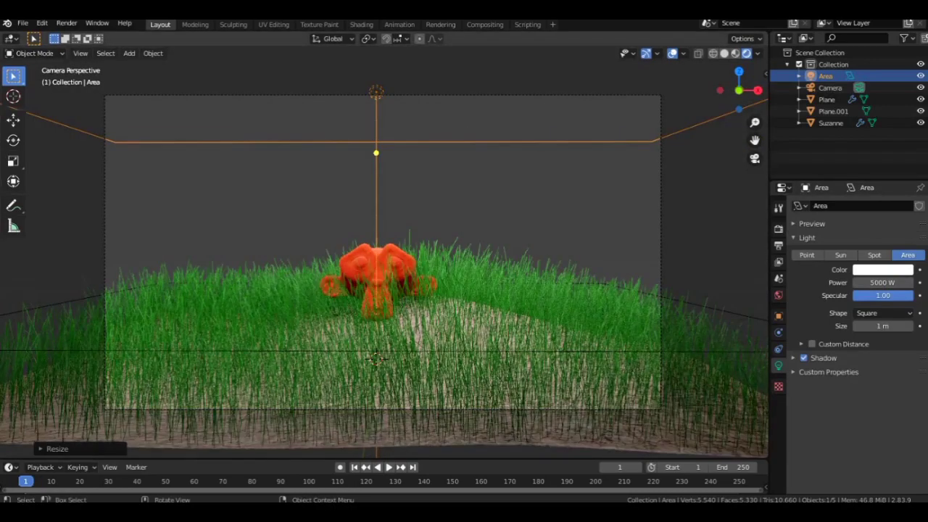
Step: Try a particle mass of 1.89 kg on the original plane's grass and undo the change
{"action": "left_click", "coordinate": [602, 310]}
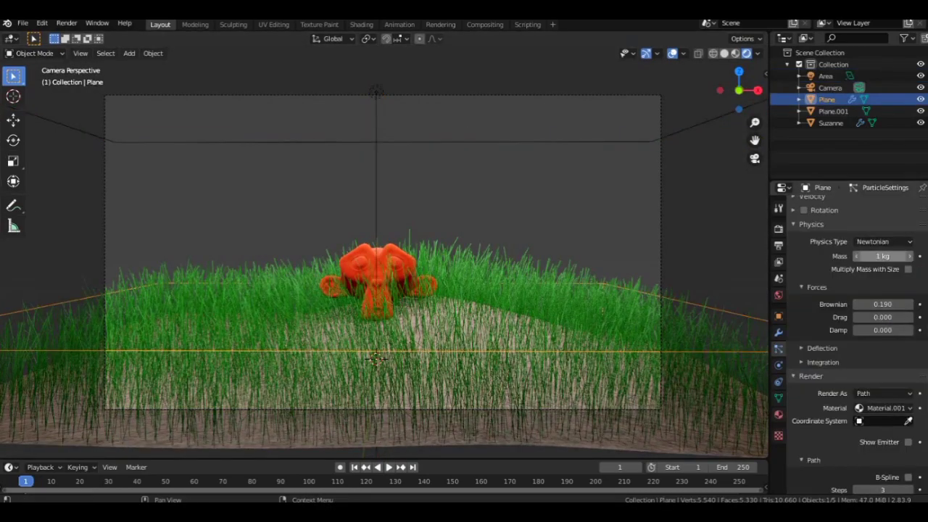
{"action": "left_click_drag", "start_coordinate": [882, 256], "coordinate": [894, 256]}
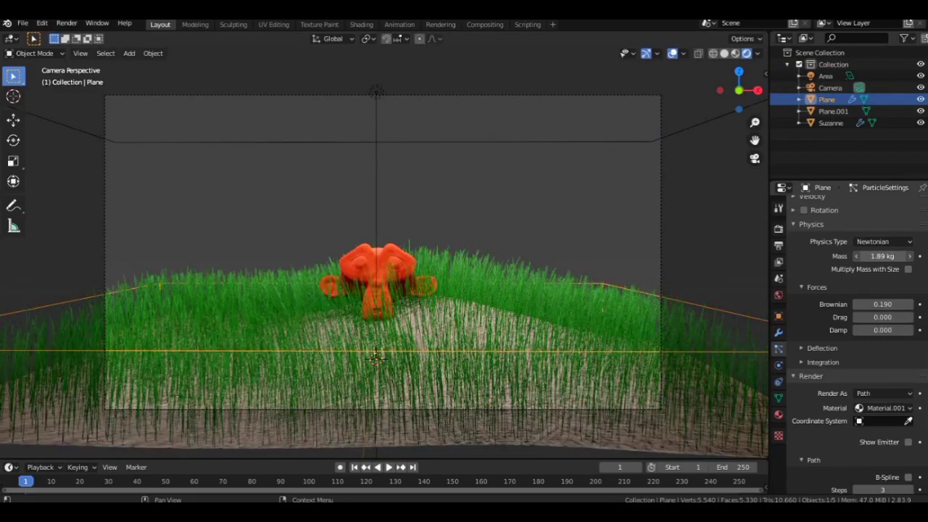
{"action": "key", "text": "ctrl+z"}
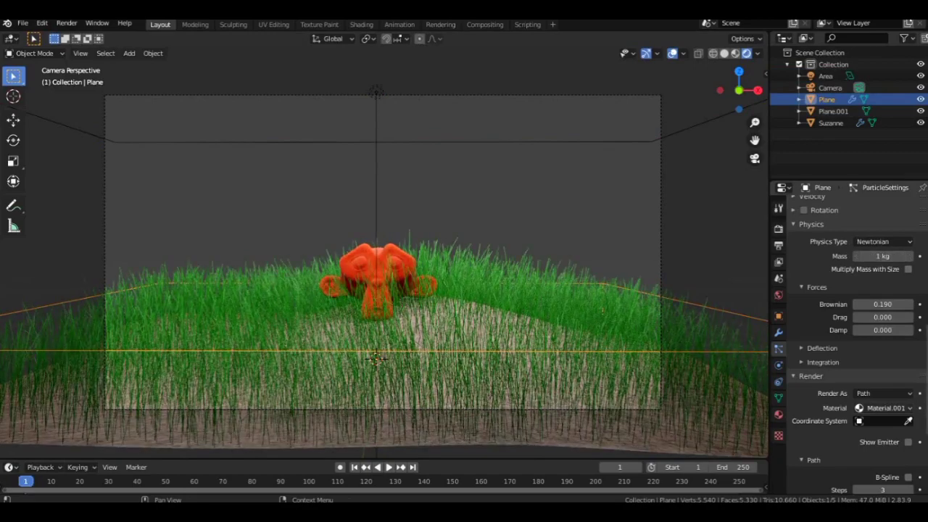
Step: Enable B-Spline for the grass particles' rendered path, keeping the path steps at 3
{"action": "scroll", "coordinate": [889, 319], "scroll_direction": "down", "scroll_amount": 4}
{"action": "left_click", "coordinate": [883, 276]}
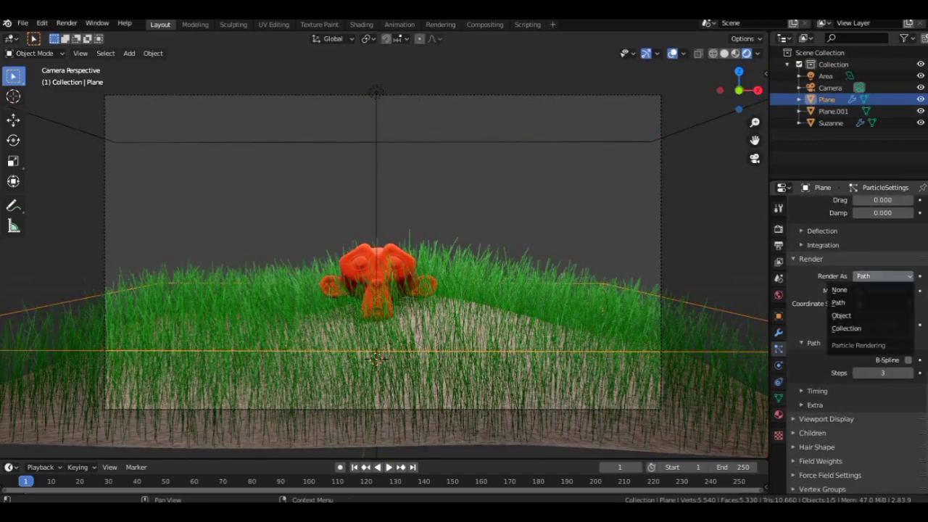
{"action": "left_click", "coordinate": [909, 360]}
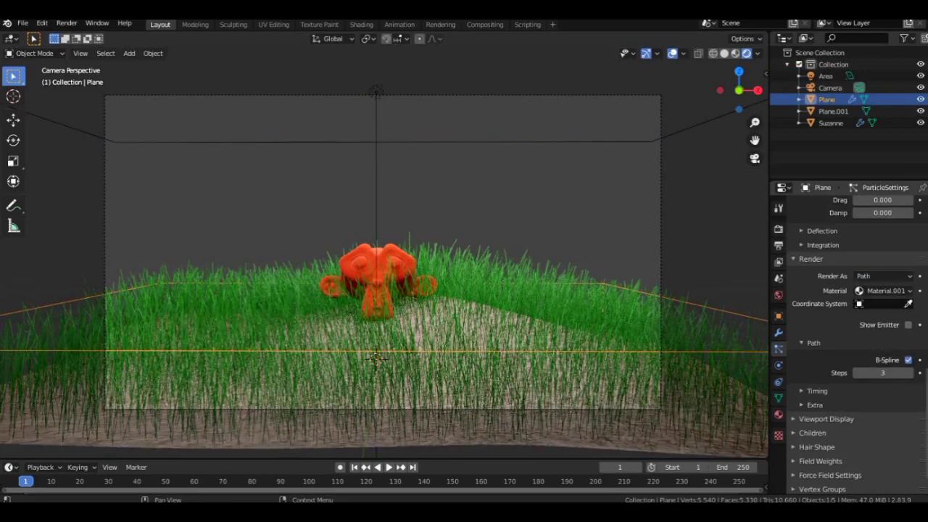
{"action": "left_click_drag", "start_coordinate": [882, 372], "coordinate": [899, 373]}
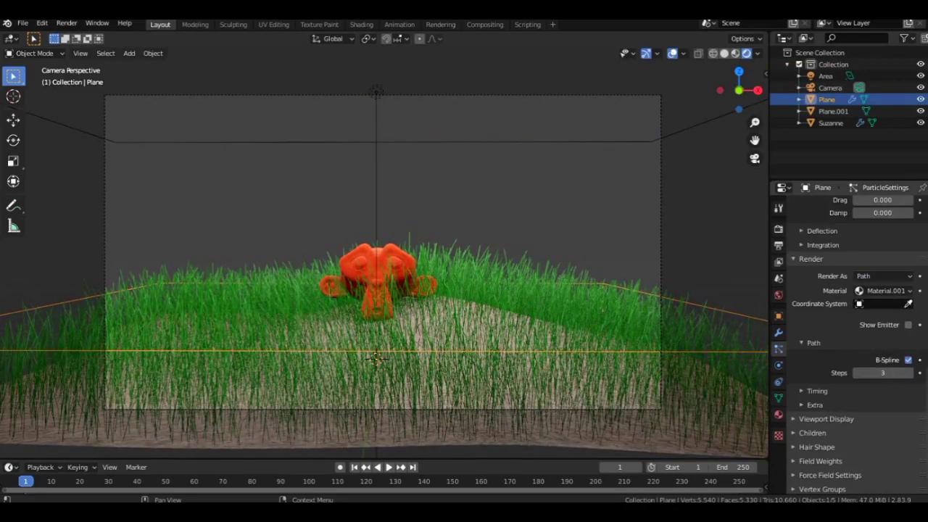
Step: Try 15 segments for the grass hair, undo that change, and set the hair length to 1.3 m
{"action": "scroll", "coordinate": [848, 341], "scroll_direction": "up", "scroll_amount": 12}
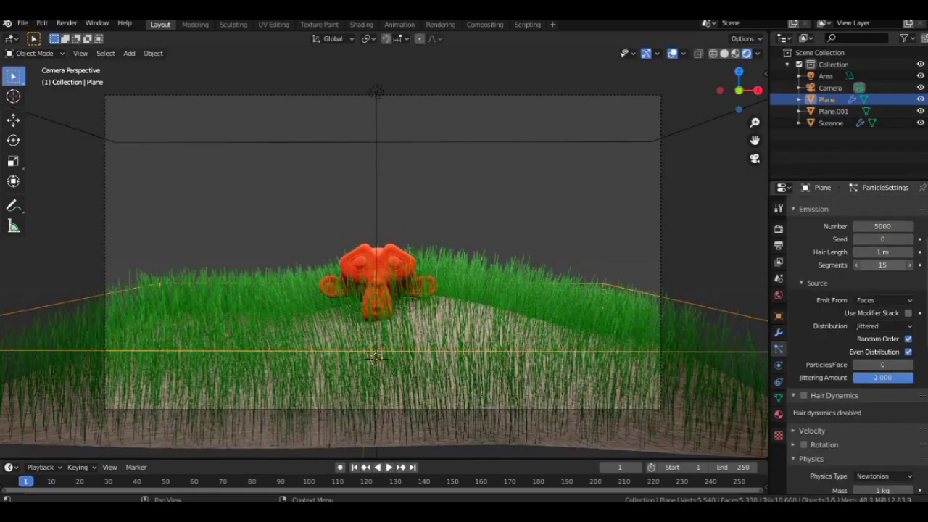
{"action": "key", "text": "ctrl+z"}
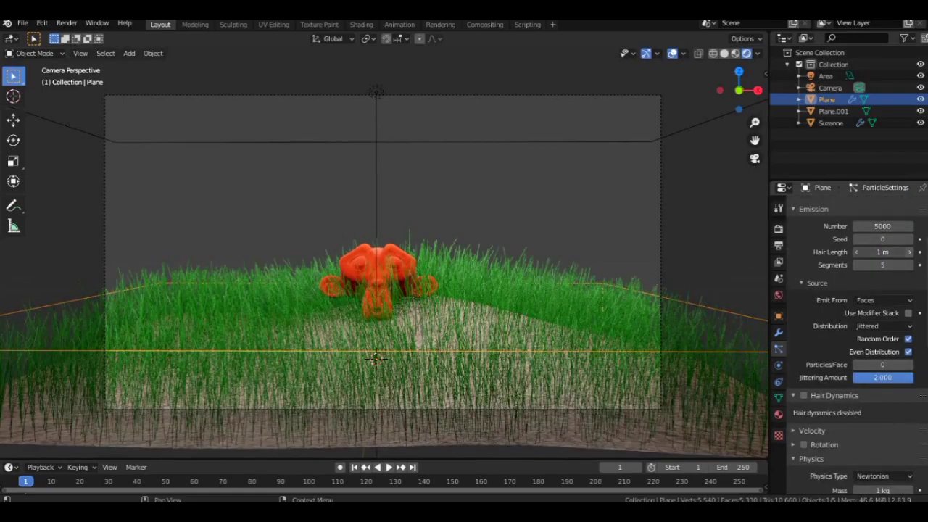
{"action": "left_click_drag", "start_coordinate": [882, 252], "coordinate": [896, 252]}
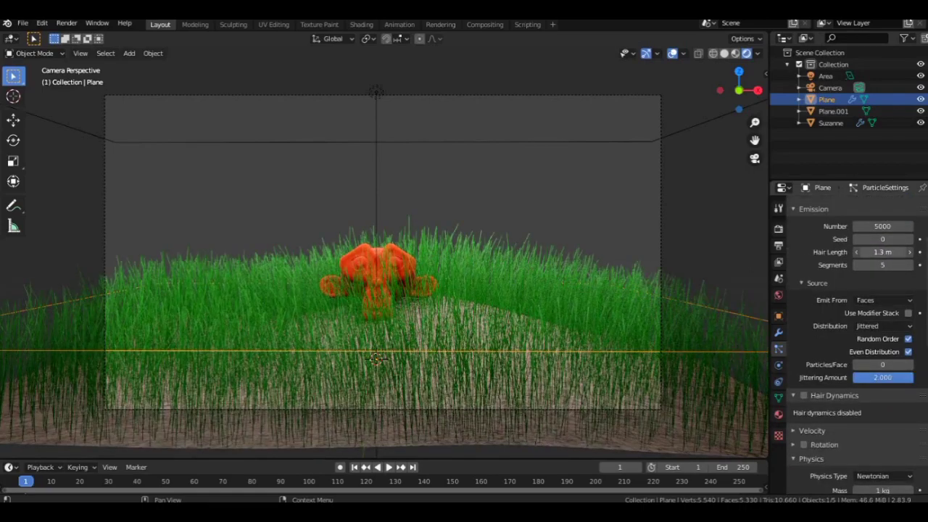
Step: Set the grass hair length to 1.1 m and the particle number to 10000, and check the rendered camera view
{"action": "left_click", "coordinate": [882, 252]}
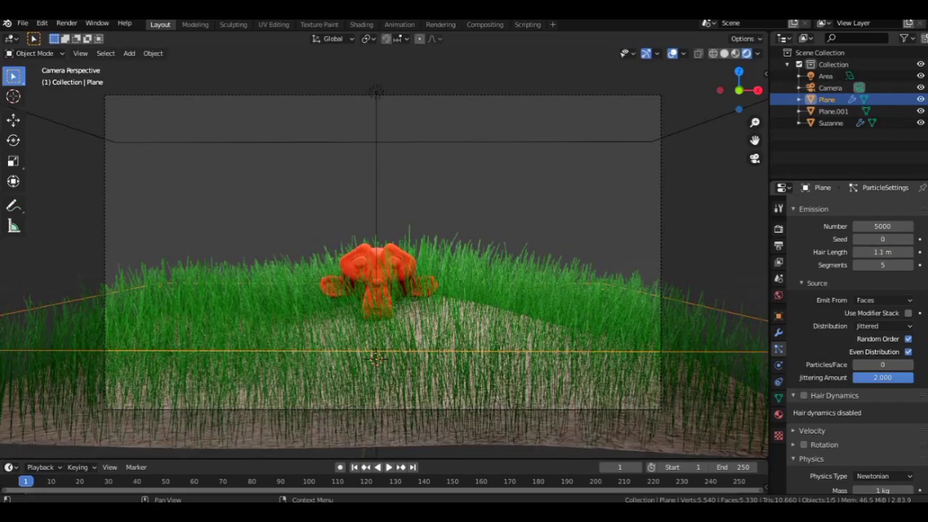
{"action": "left_click", "coordinate": [724, 53]}
{"action": "mouse_move", "coordinate": [739, 90]}
{"action": "left_mouse_down"}
{"action": "mouse_move", "coordinate": [773, 111]}
{"action": "mouse_move", "coordinate": [731, 105]}
{"action": "left_mouse_up"}
{"action": "double_click", "coordinate": [883, 226]}
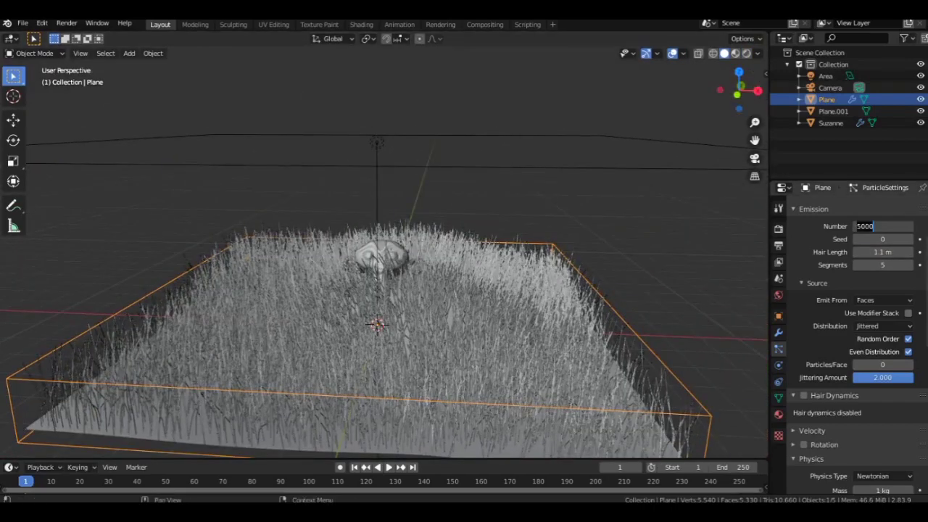
{"action": "type", "text": "10000"}
{"action": "key", "text": "Return"}
{"action": "key", "text": "KP_0"}
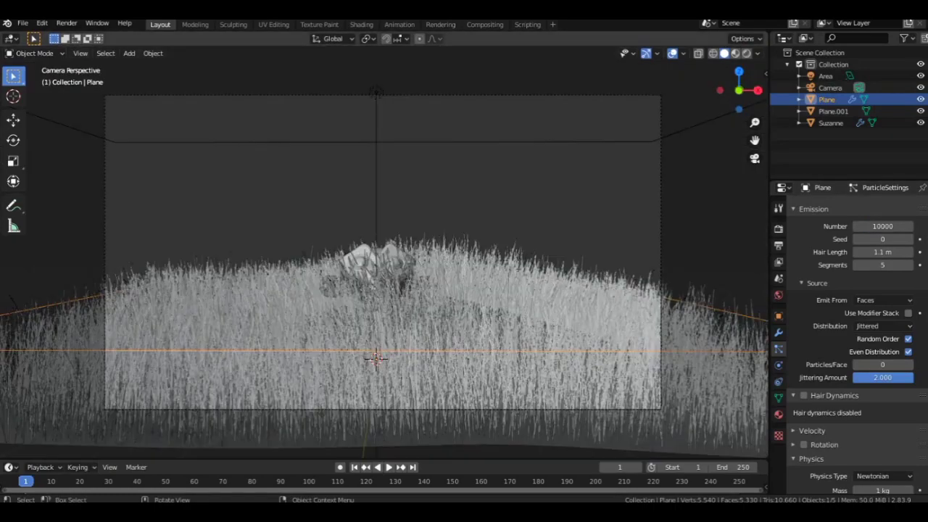
{"action": "left_click", "coordinate": [745, 53]}
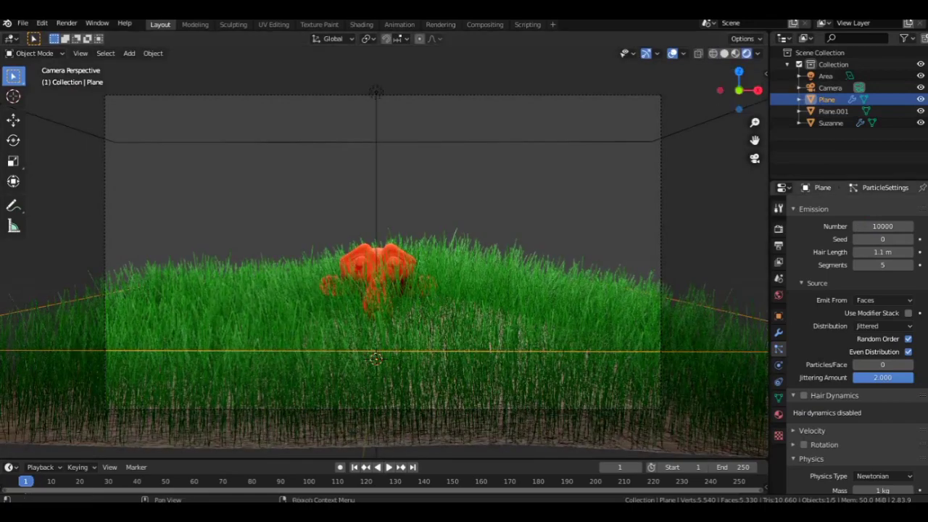
Step: Enable Ambient Occlusion for the Eevee render and try Bloom, leaving Bloom switched off
{"action": "left_click", "coordinate": [778, 229]}
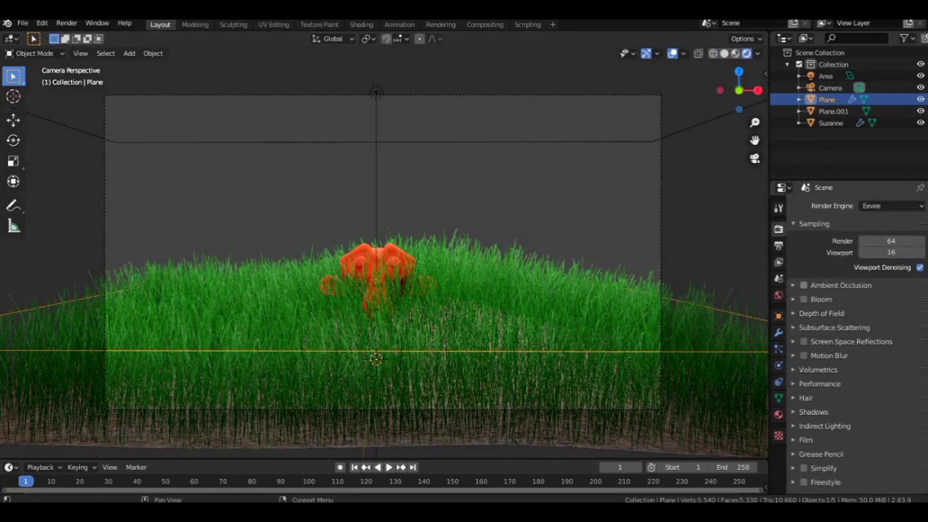
{"action": "left_click", "coordinate": [803, 286]}
{"action": "left_click", "coordinate": [794, 300]}
{"action": "left_click", "coordinate": [803, 299]}
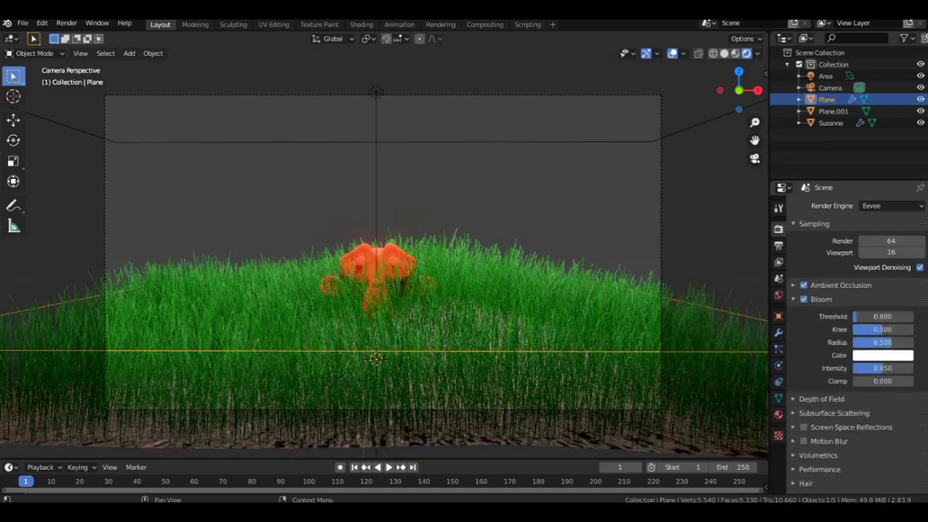
{"action": "left_click", "coordinate": [803, 299]}
Step: Make the render's film background transparent
{"action": "scroll", "coordinate": [805, 312], "scroll_direction": "down", "scroll_amount": 4}
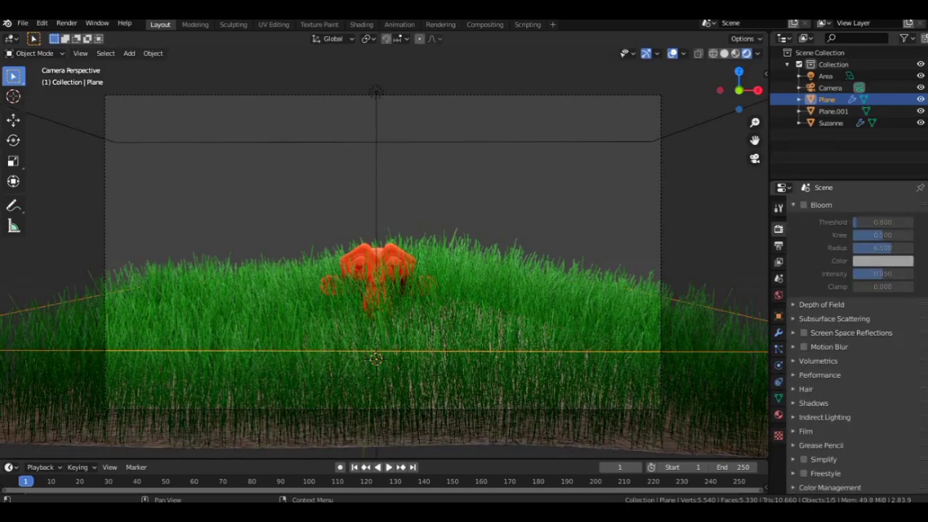
{"action": "left_click", "coordinate": [806, 431]}
{"action": "scroll", "coordinate": [848, 348], "scroll_direction": "down", "scroll_amount": 1}
{"action": "left_click", "coordinate": [908, 438]}
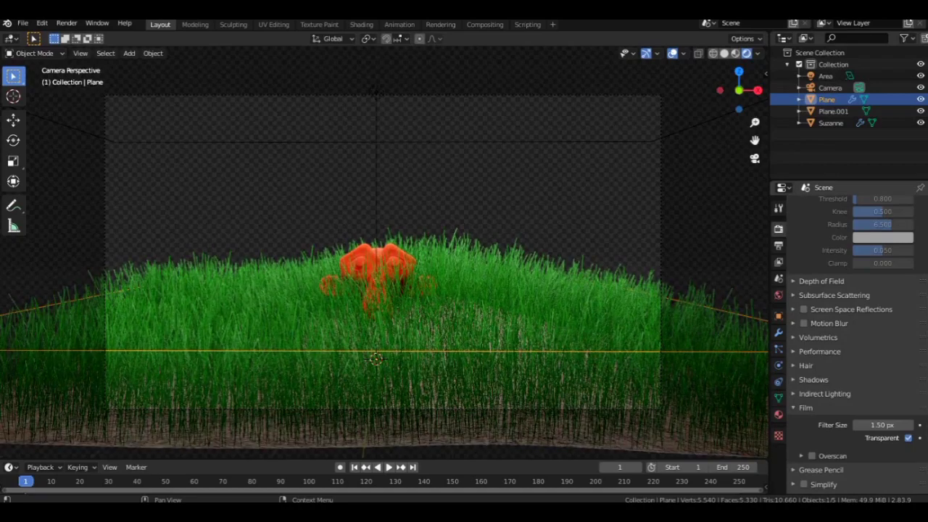
Step: Render the camera view as a still image
{"action": "scroll", "coordinate": [804, 309], "scroll_direction": "up", "scroll_amount": 3}
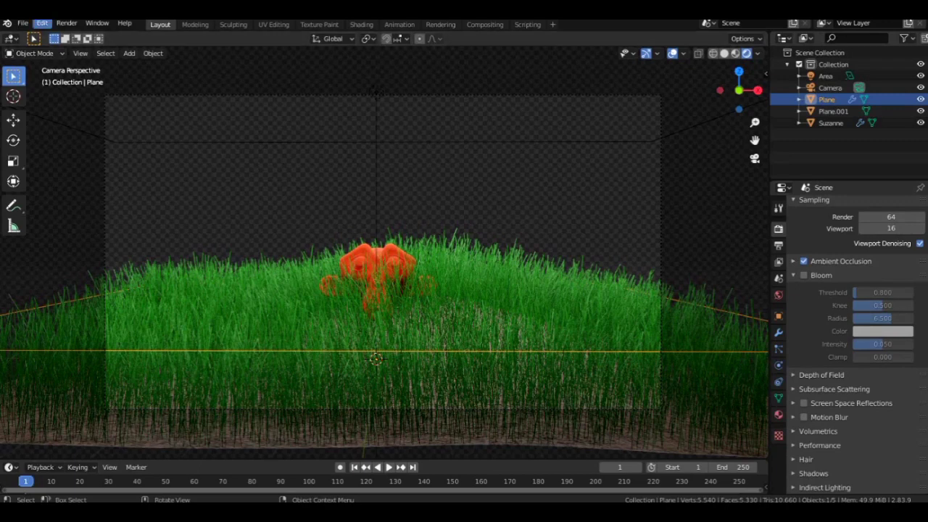
{"action": "left_click", "coordinate": [66, 23]}
{"action": "left_click", "coordinate": [91, 36]}
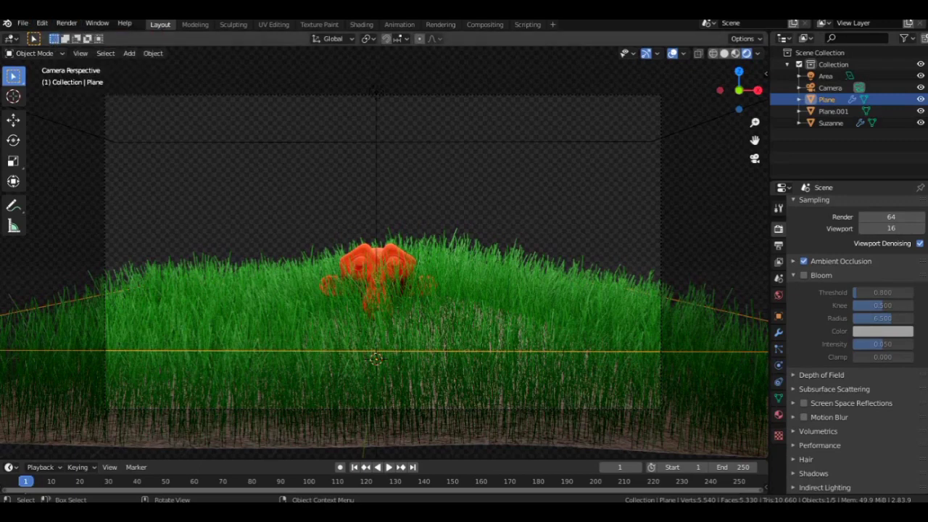